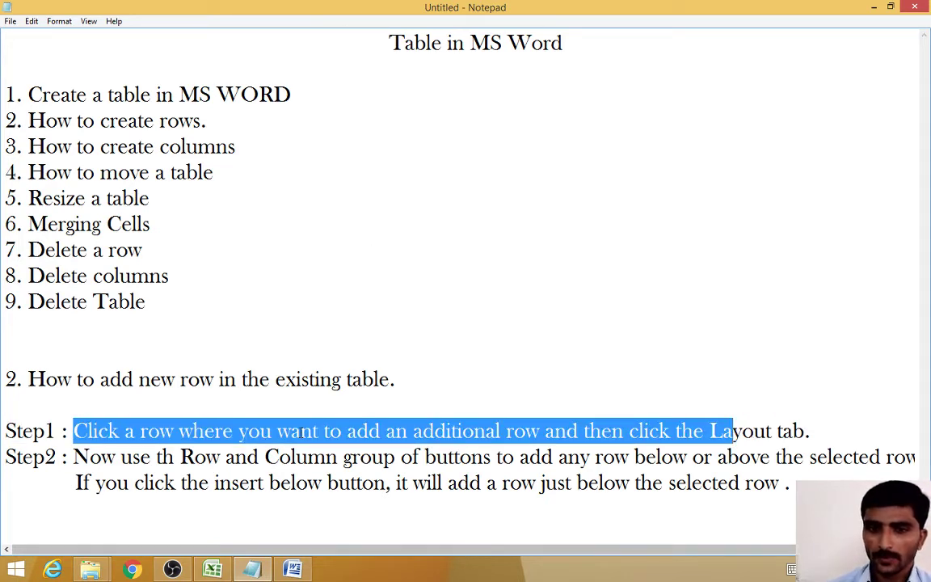
Undo the blue style and then the creation of the lower ten-column table
key("alt+Tab")
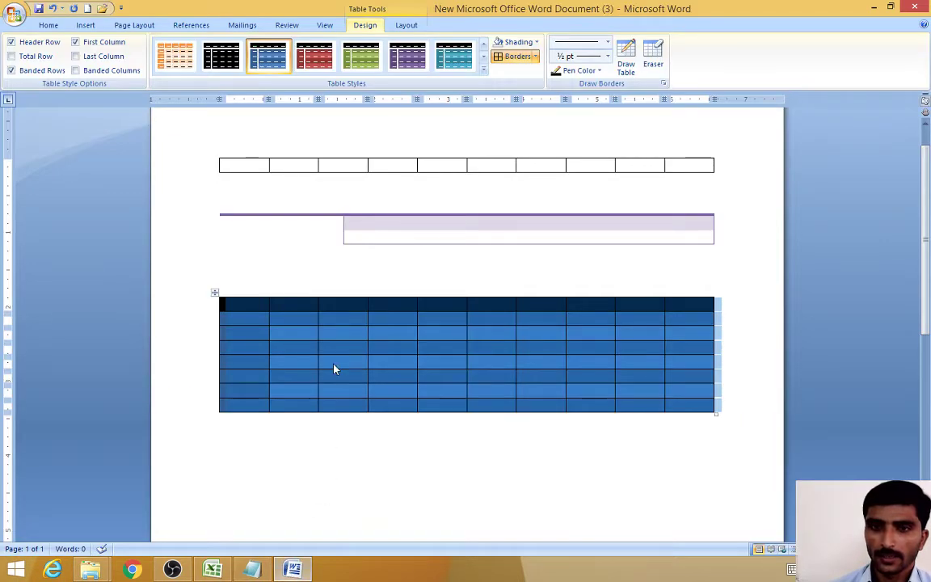
left_click(287, 465)
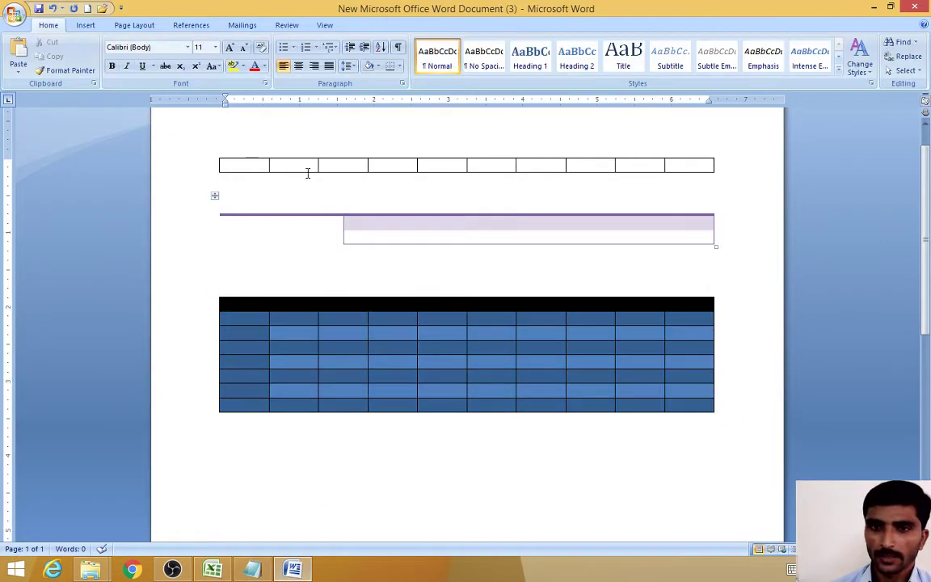
left_click(276, 327)
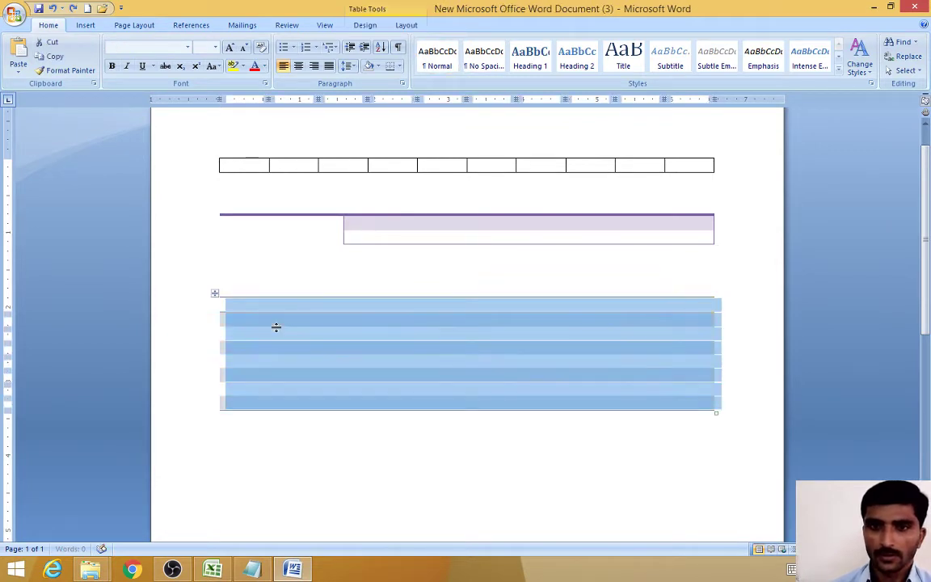
key("ctrl+z")
left_click(273, 443)
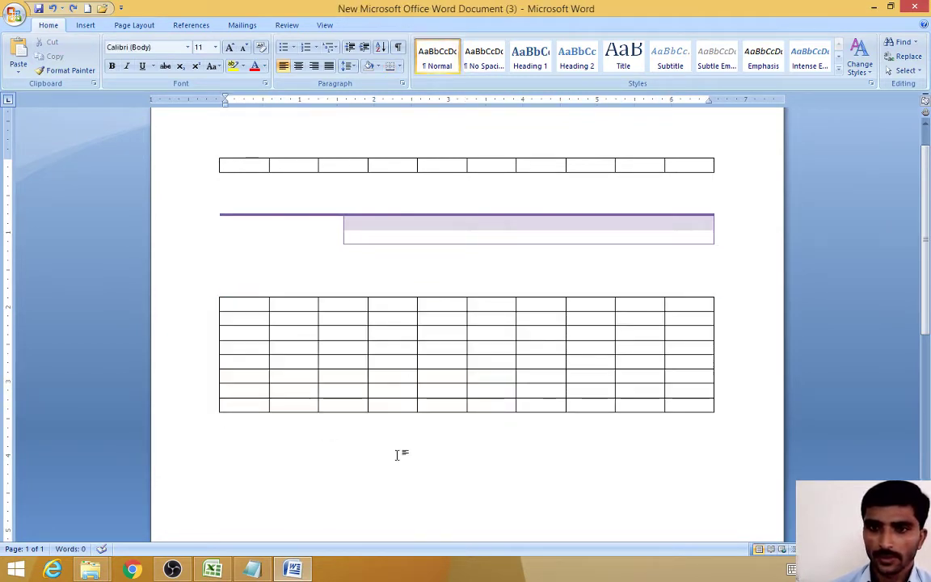
key("ctrl+z")
Put the caret on a fresh empty line below the purple box
left_click(211, 390)
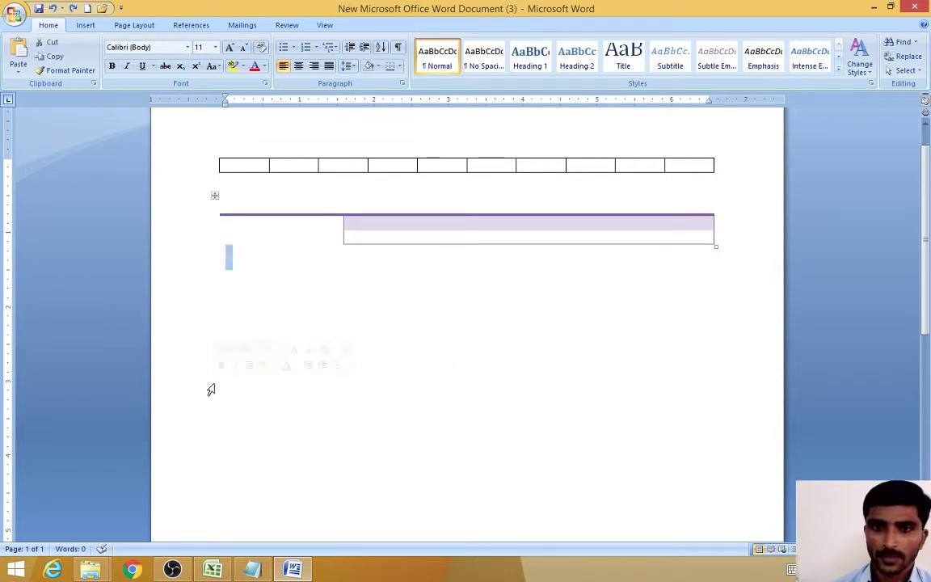
key("Down")
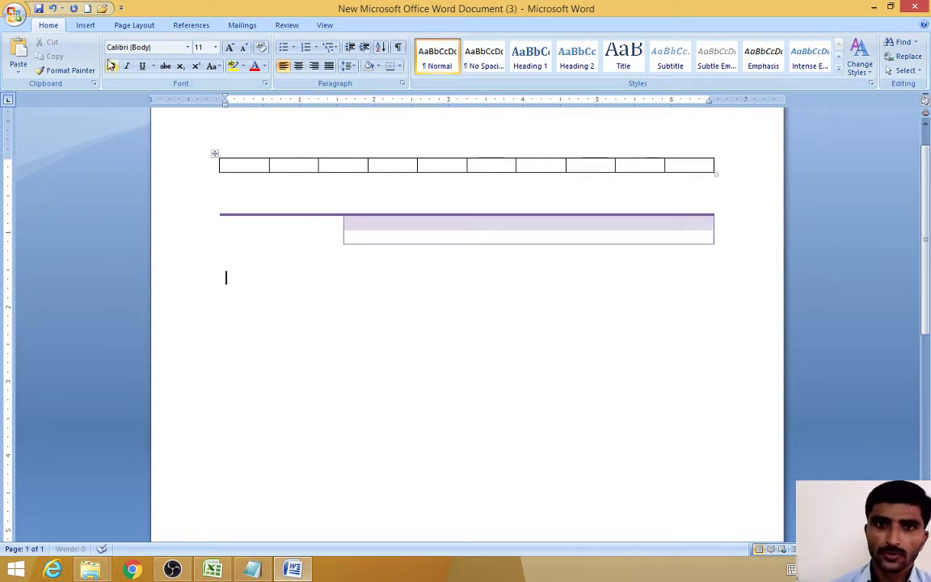
left_click(86, 25)
Insert a 2-column, 2-row table below the existing tables, then return to Notepad
left_click(106, 77)
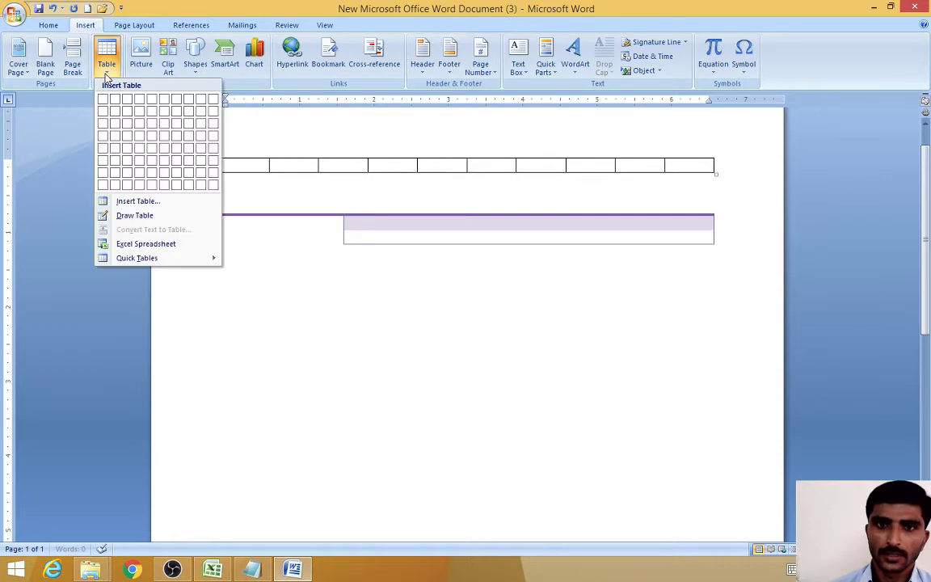
left_click(129, 201)
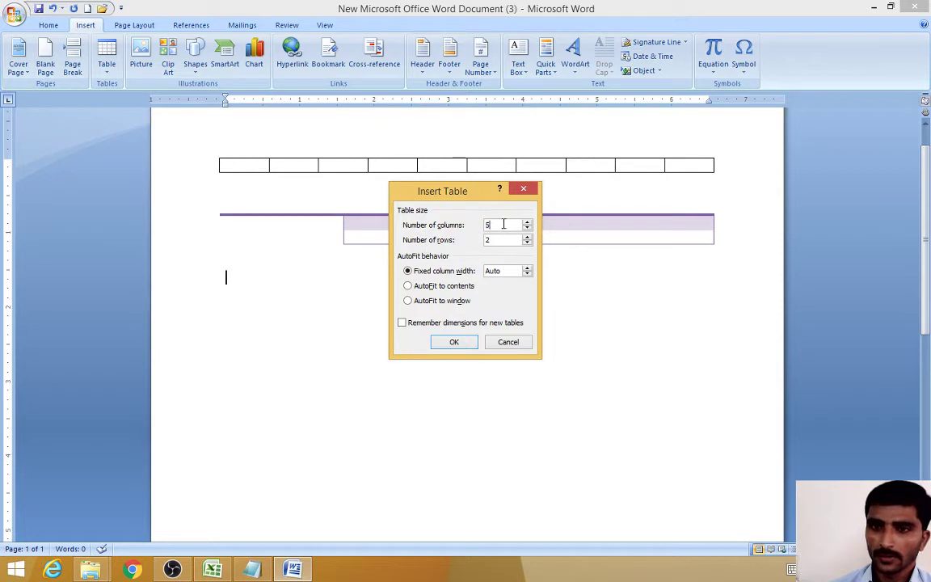
type("2")
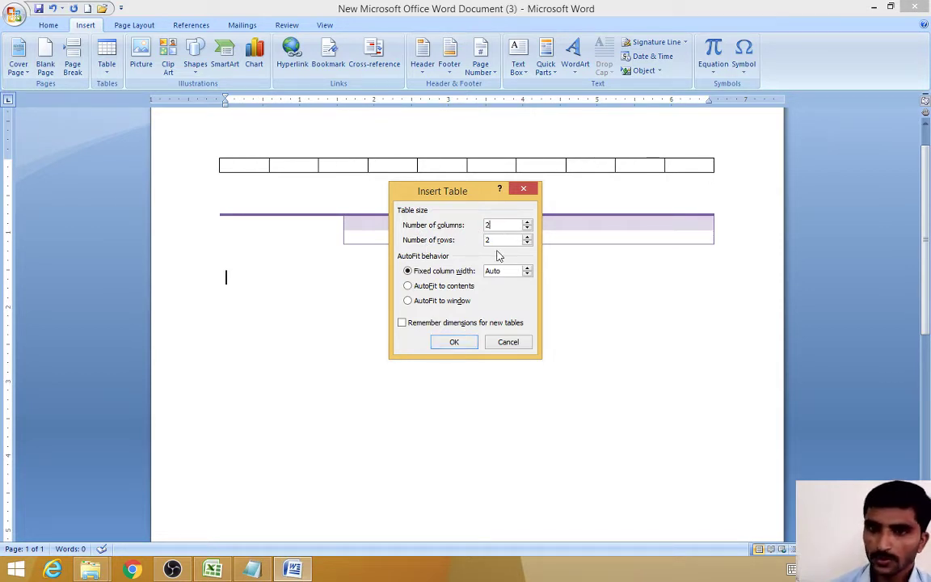
left_click(468, 344)
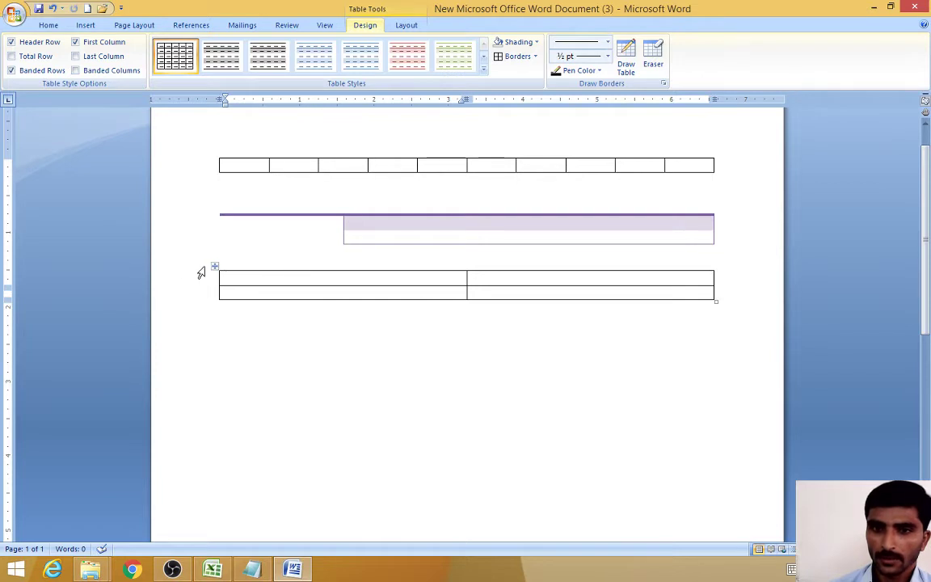
mouse_move(214, 266)
left_mouse_down()
mouse_move(212, 289)
mouse_move(214, 267)
left_mouse_up()
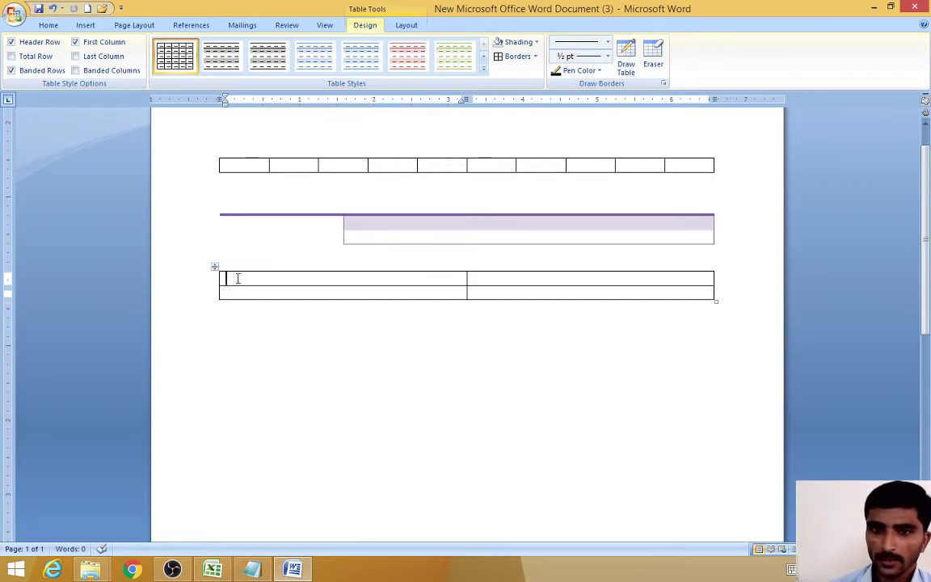
key("alt+Tab")
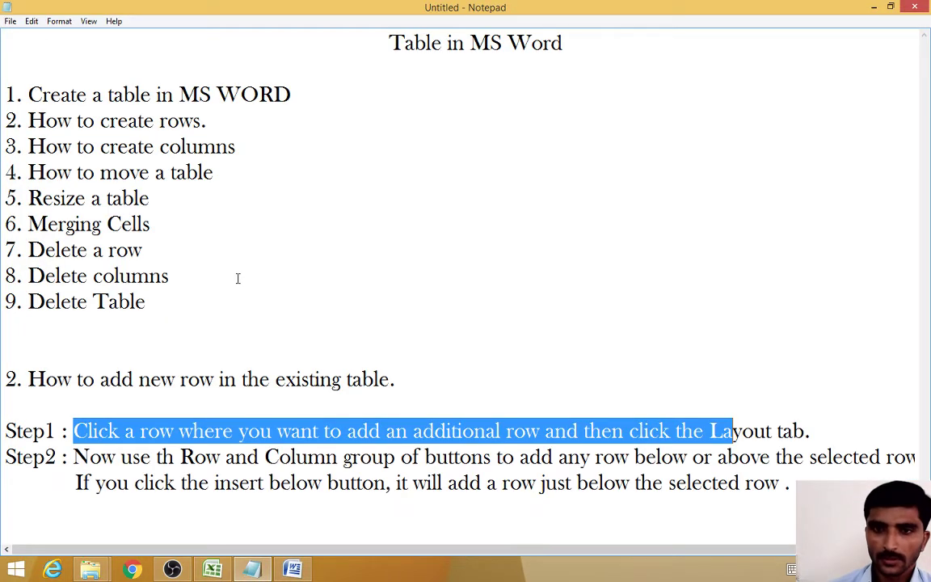
Check the Step2 notes and place the caret in the new table's first cell
left_click(174, 464)
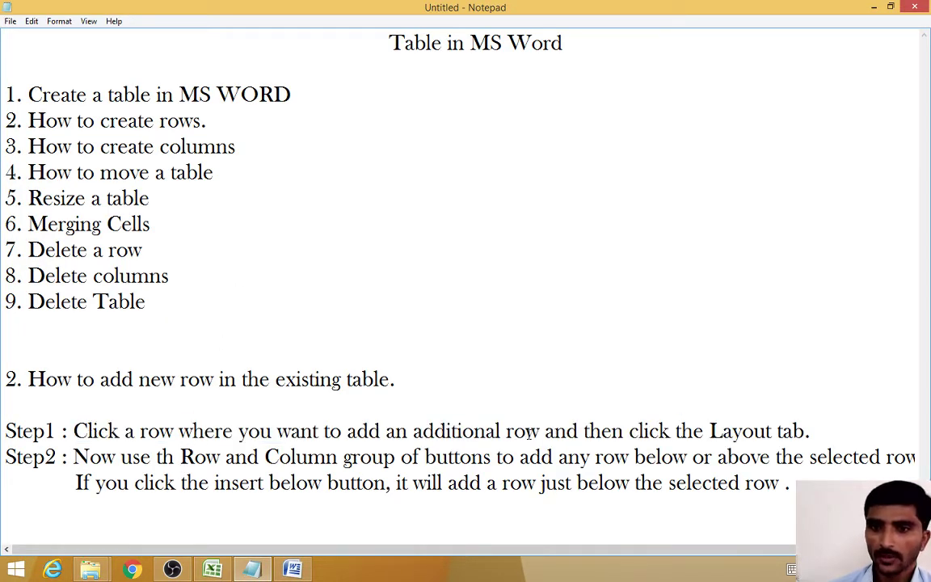
key("alt+Tab")
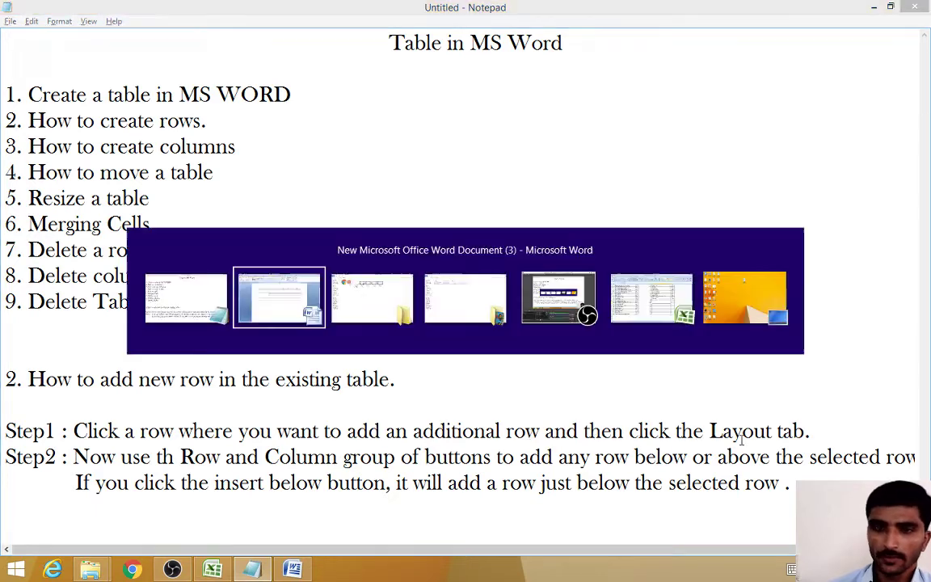
left_click(385, 281)
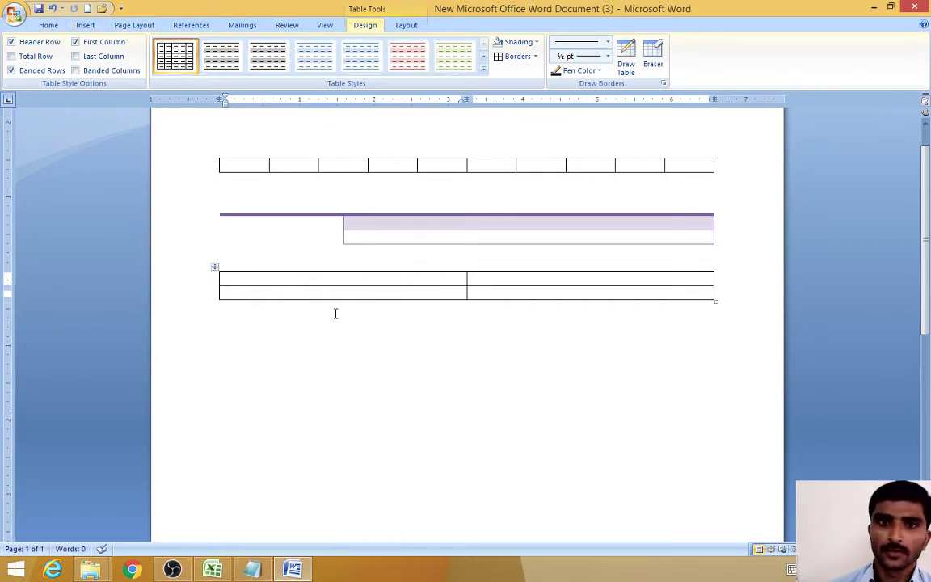
key("alt+Tab")
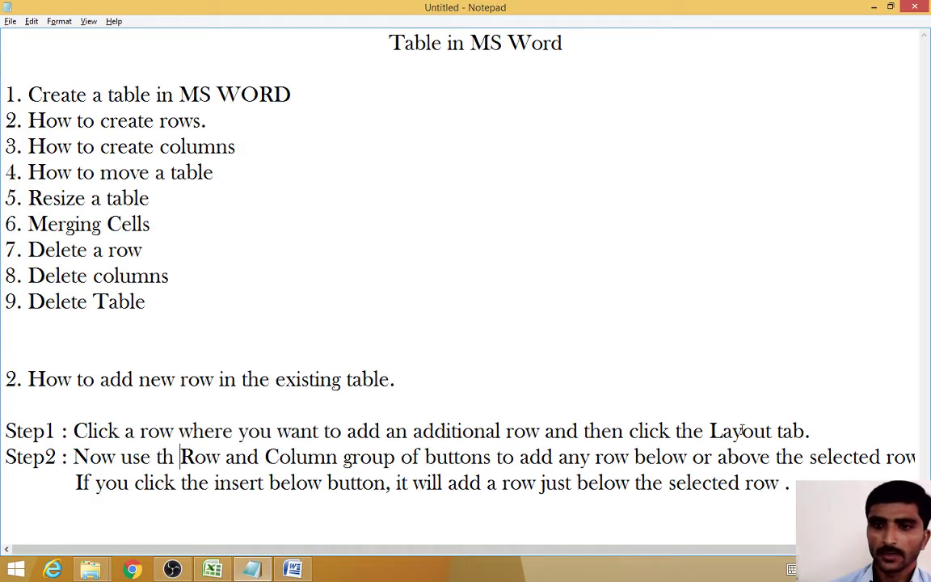
key("alt+Tab")
left_click(121, 25)
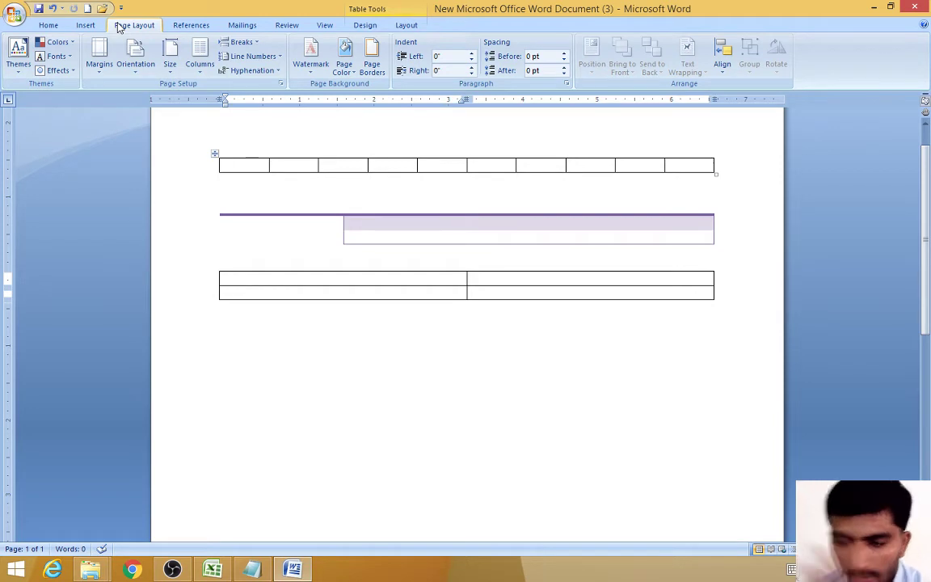
Browse the Insert, Home and Table Tools Layout ribbons for row and column options
left_click(81, 25)
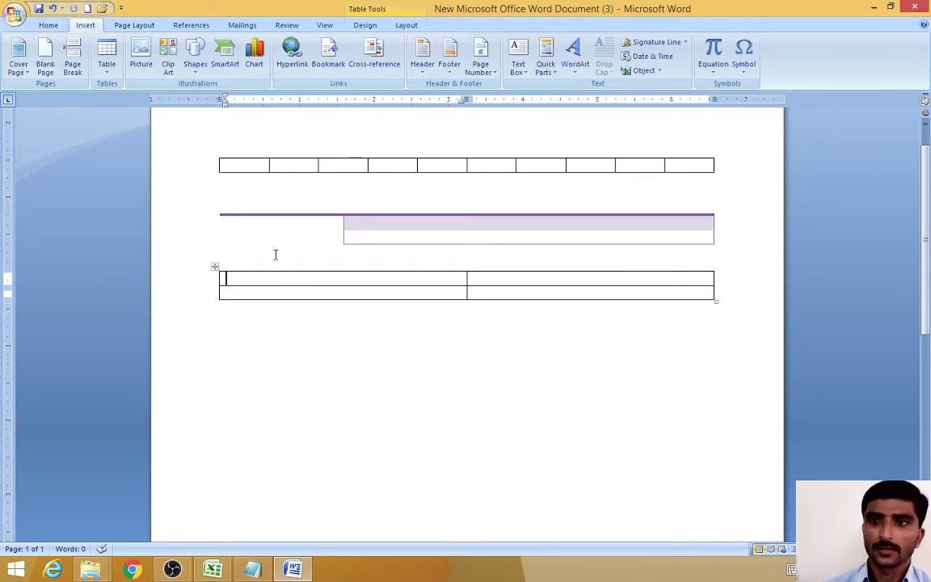
left_click(48, 26)
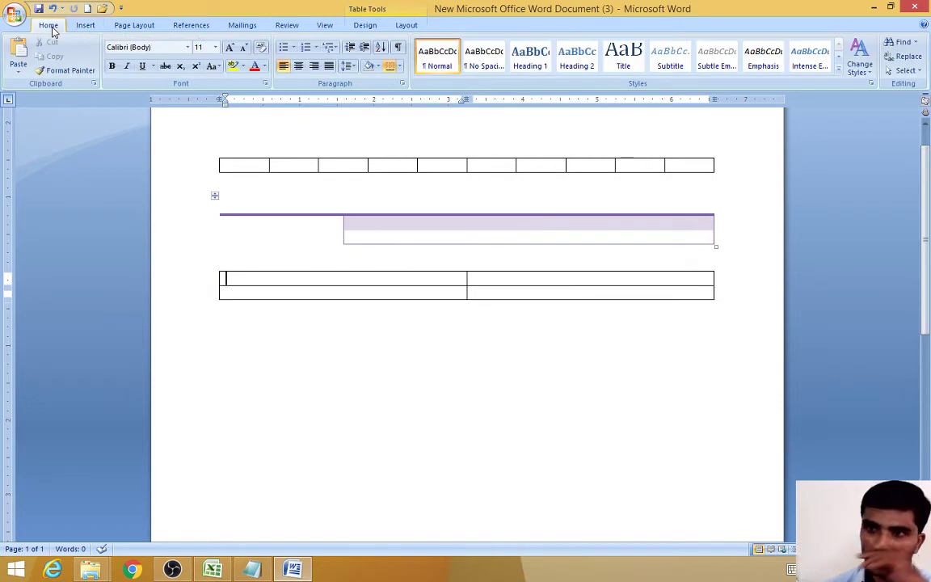
left_click(406, 26)
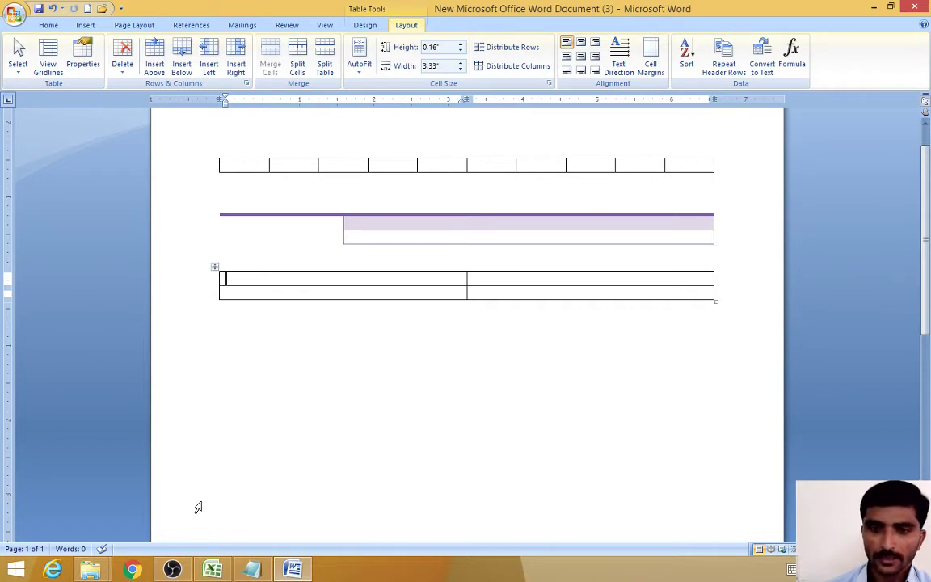
left_click(256, 570)
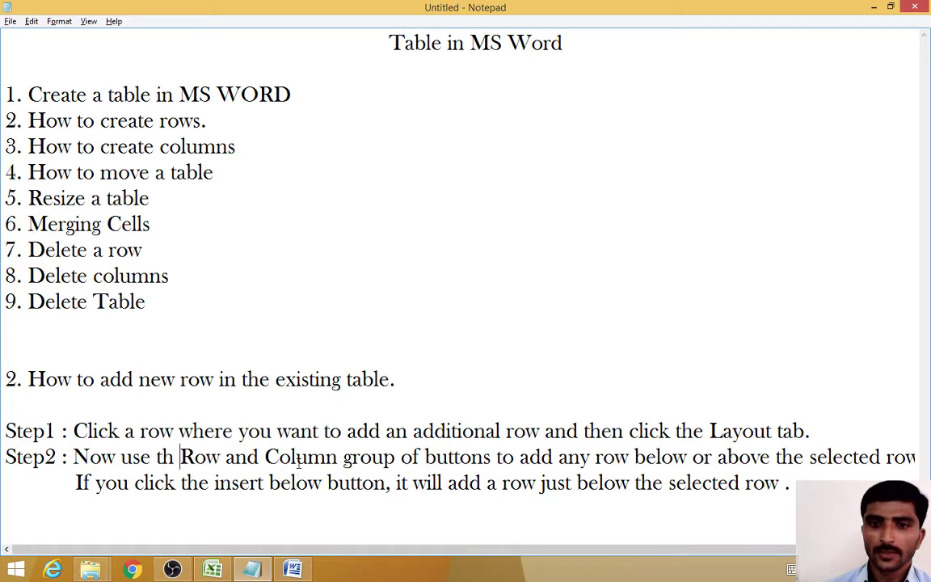
Compare the notes with Word and select the final line about the insert below button
key("alt+Tab")
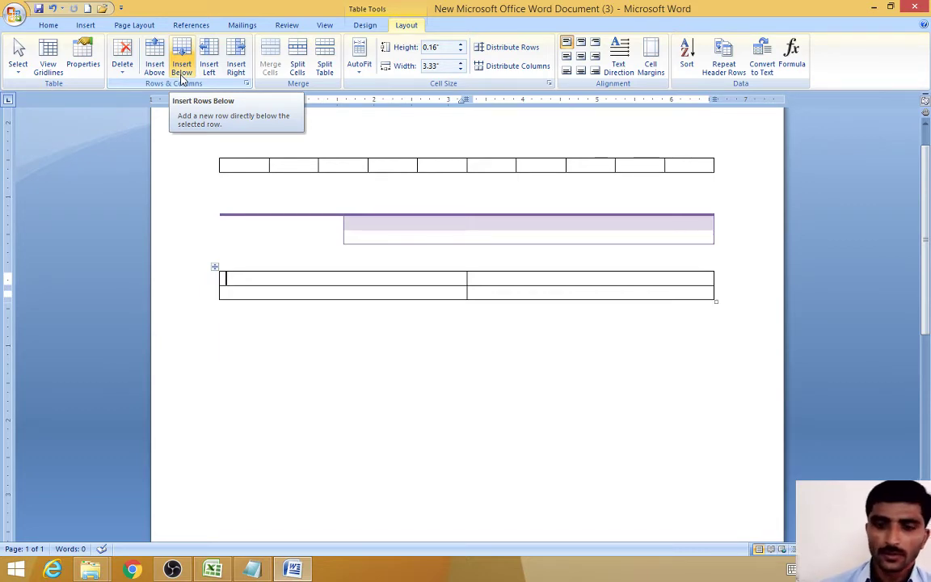
key("alt+Tab")
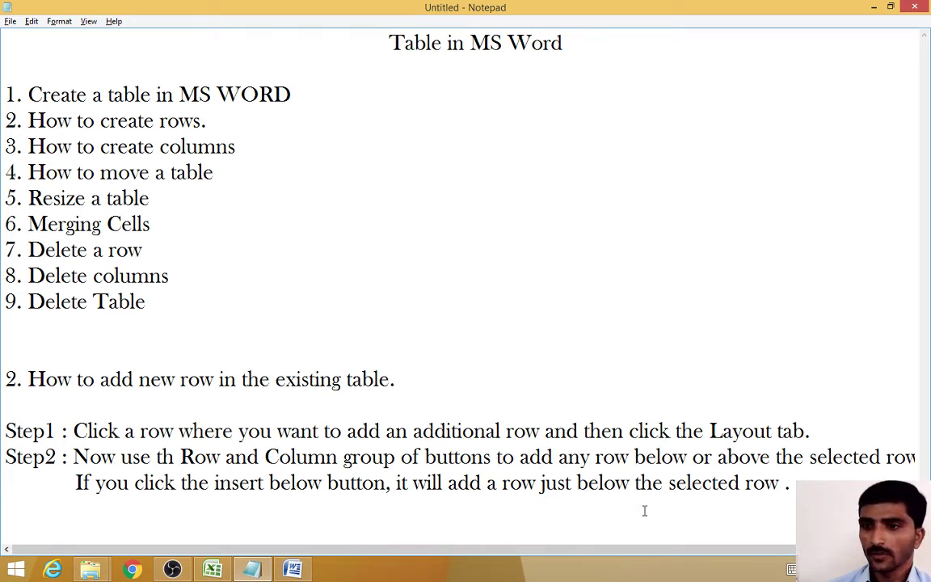
left_click_drag(575, 553, 644, 557)
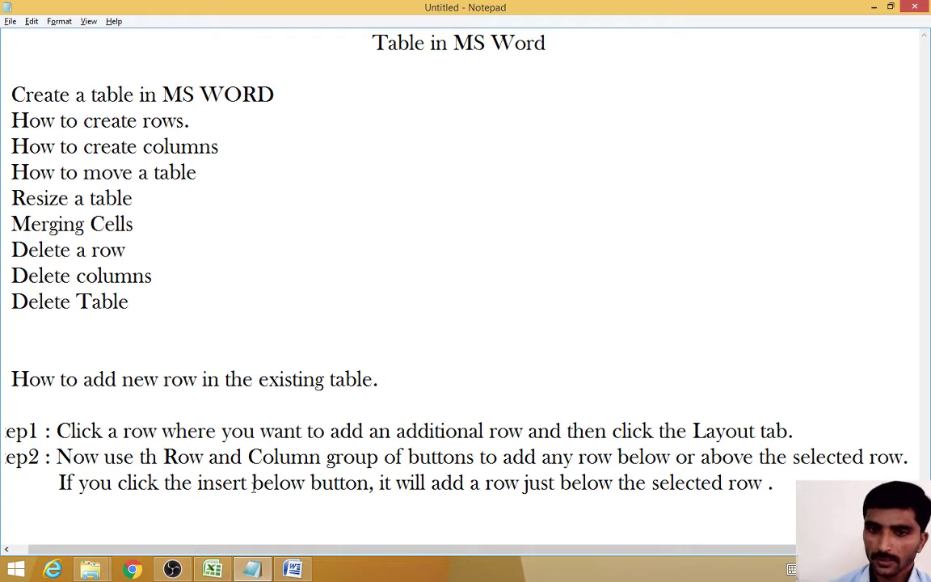
left_click_drag(371, 485, 65, 483)
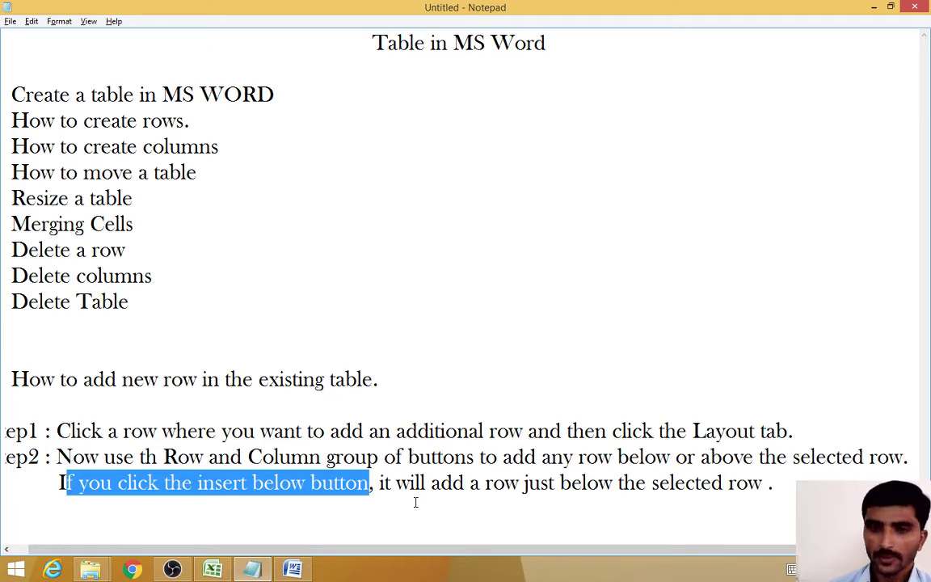
key("alt+Tab")
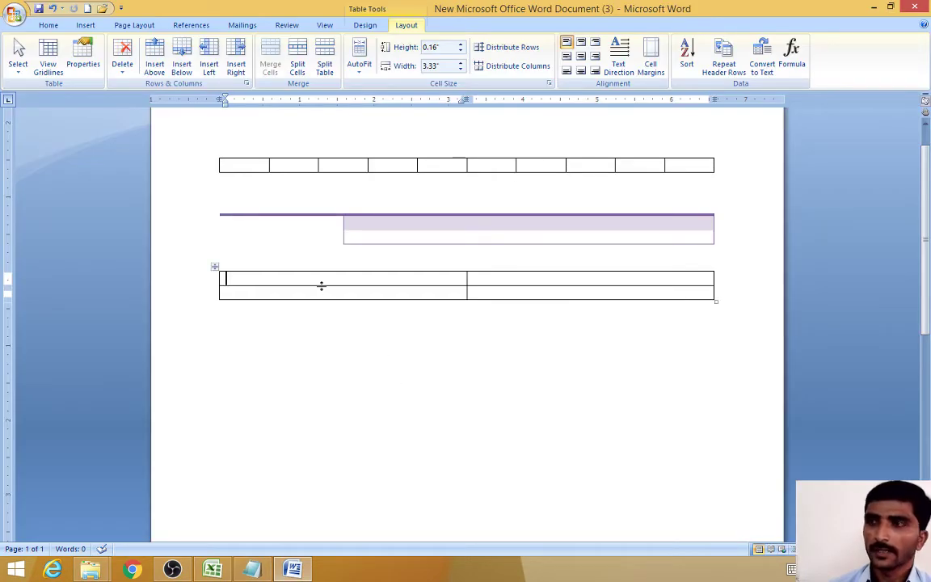
Insert rows above the lower table's second row until it has seven rows
left_click(154, 61)
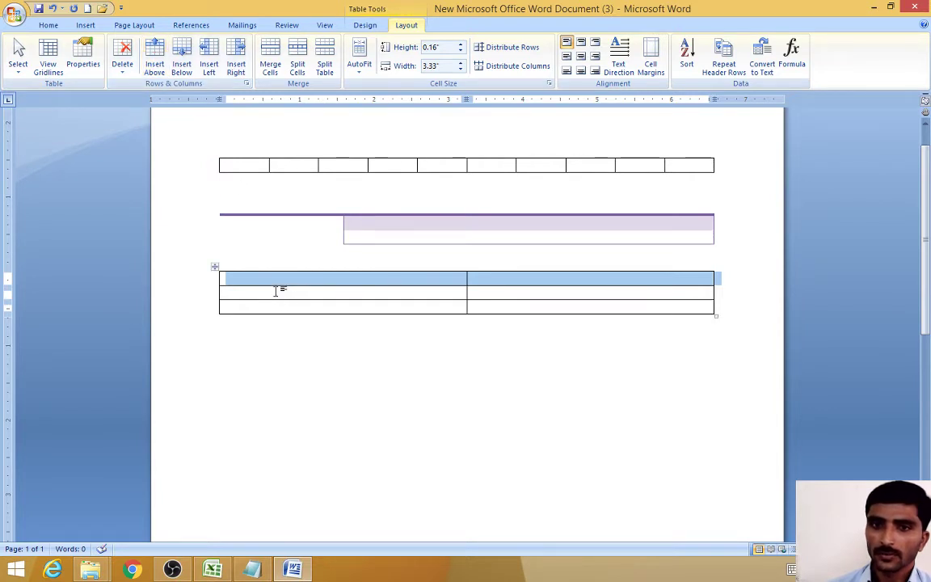
left_click_drag(243, 292, 519, 303)
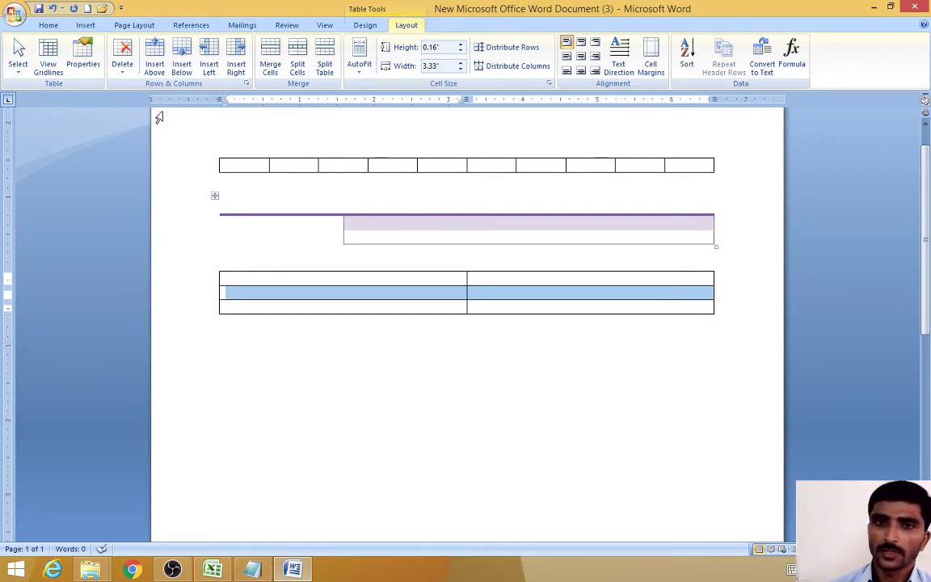
left_click(155, 65)
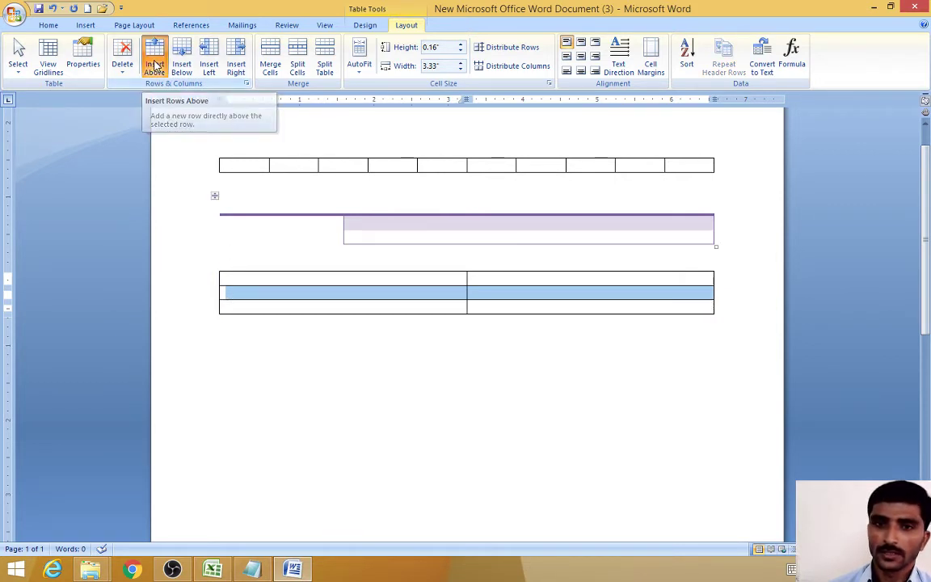
left_click(150, 65)
left_click(149, 65)
left_click(149, 65)
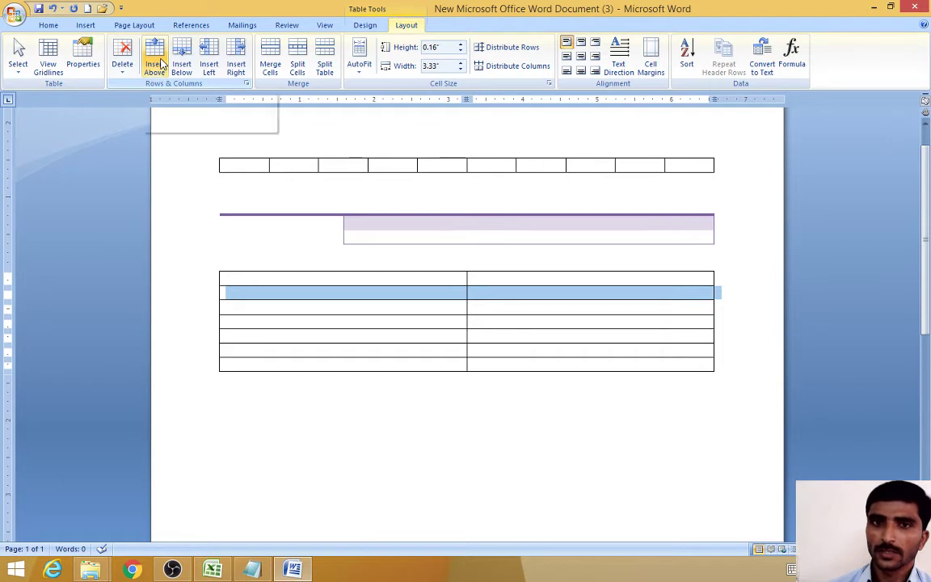
left_click(250, 363)
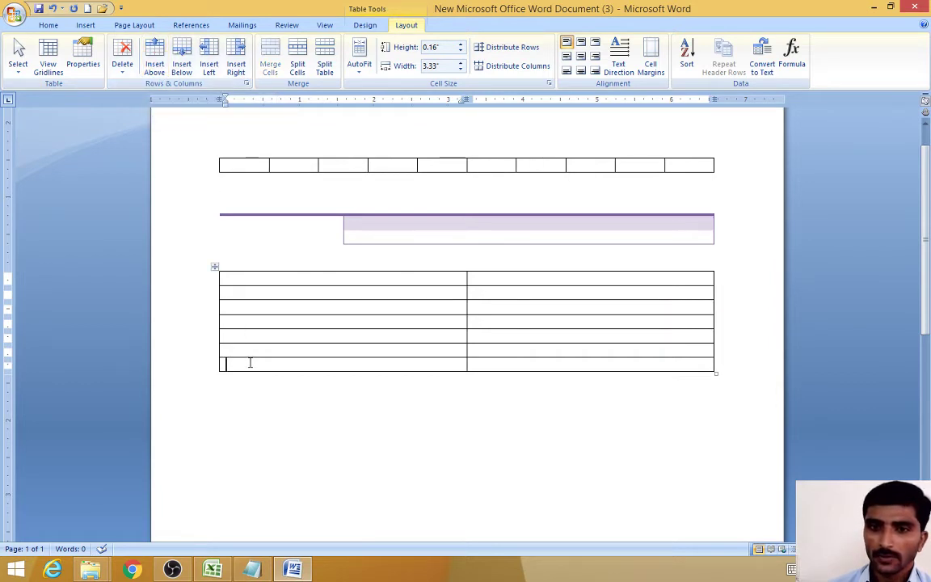
left_click_drag(465, 357, 531, 357)
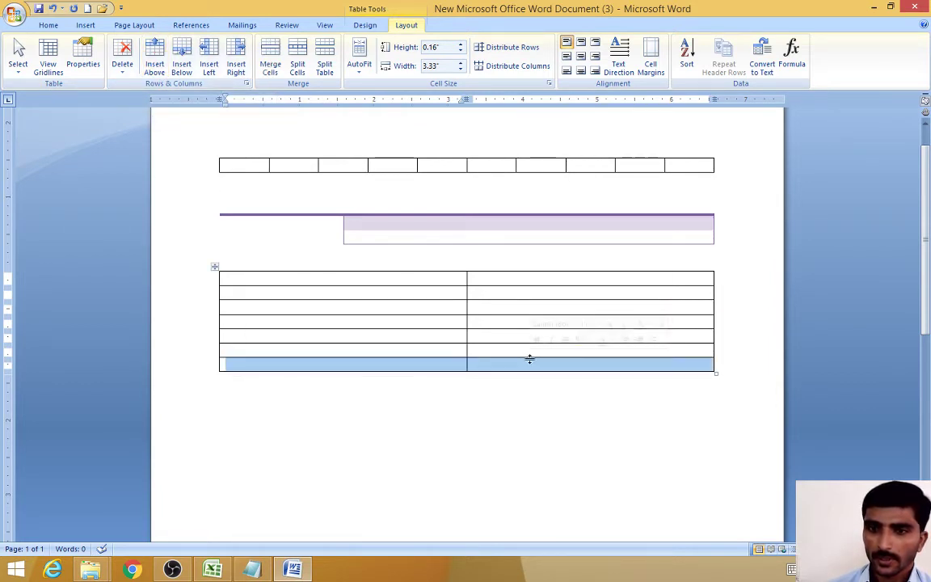
Enter ABC and XYZ in the two cells of the lower table's last row
left_click(361, 365)
type("ABC")
left_click(540, 363)
type("XYZ")
Add seven blank rows below the ABC/XYZ row with Insert Below
left_click(274, 365)
left_click_drag(556, 368, 232, 372)
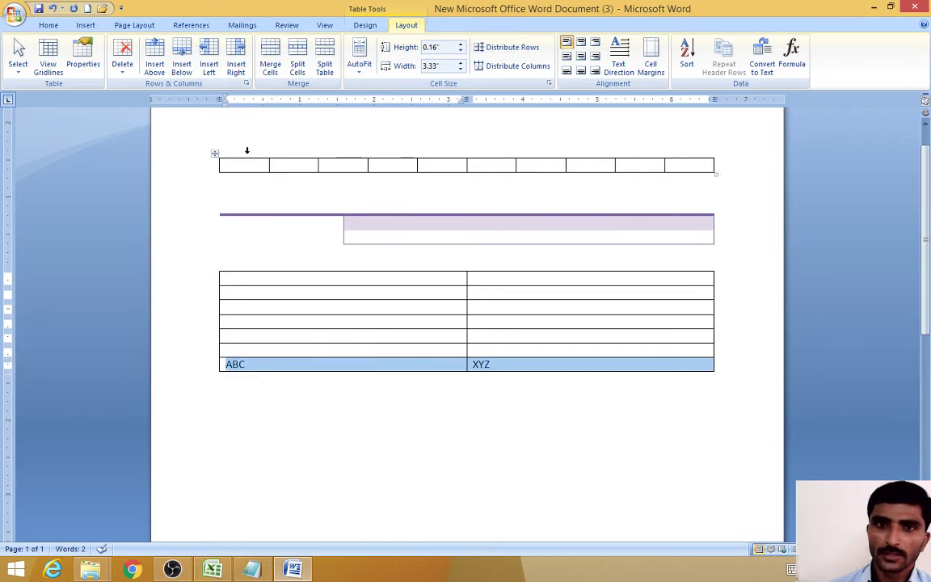
left_click(182, 64)
triple_click(182, 64)
double_click(182, 64)
left_click(181, 65)
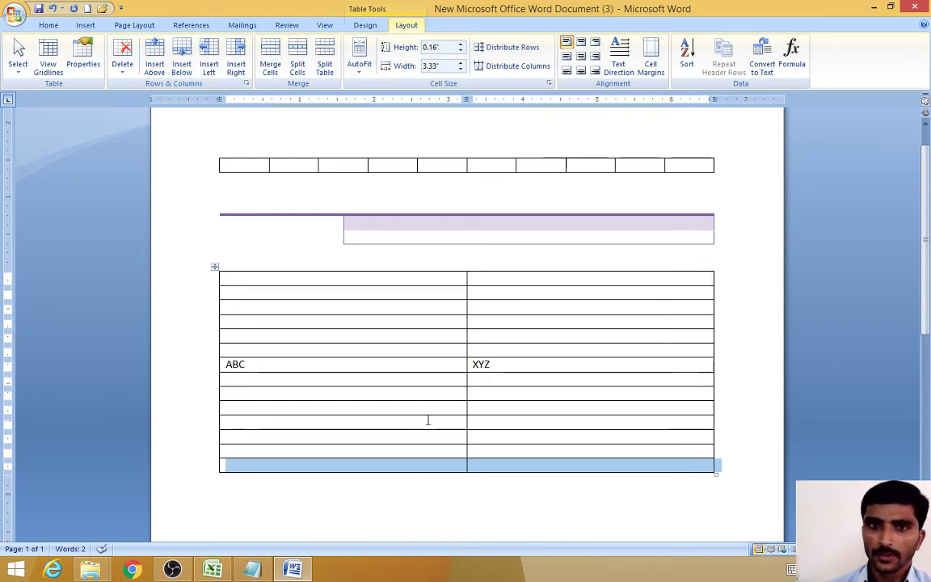
Type Cell1 in the lower table's first cell
left_click(297, 278)
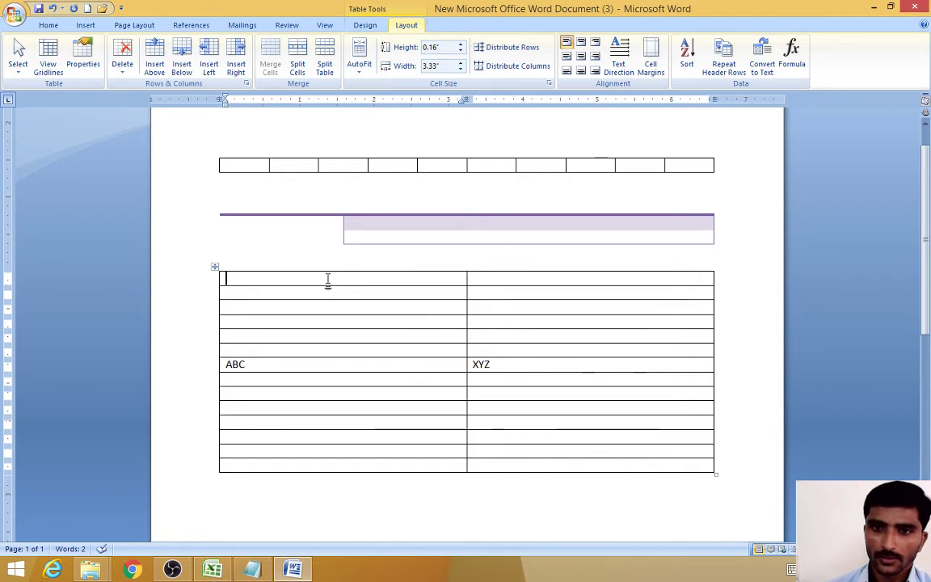
left_click(374, 279)
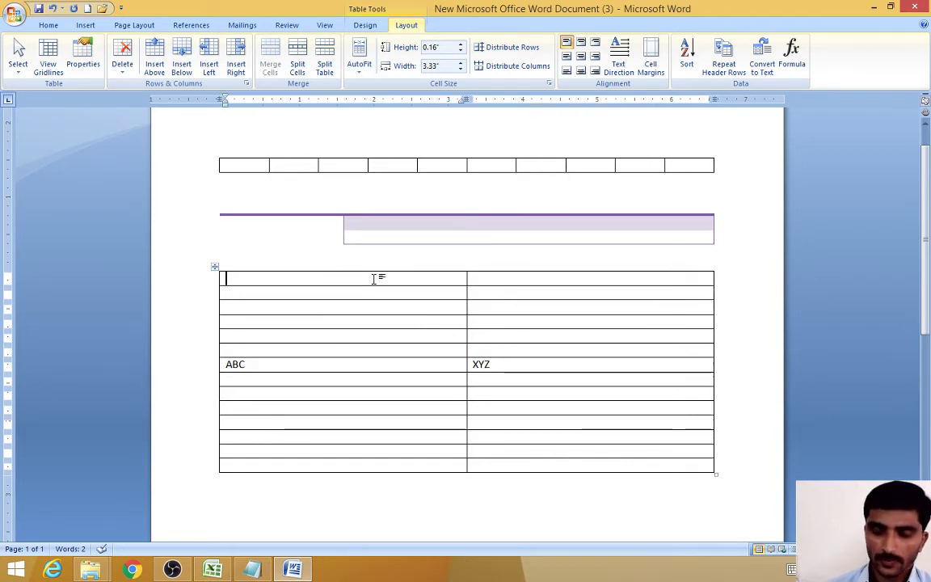
type("Cell1")
Enter Cell2 beside Cell1, then Cell3 and Cell4 in row two, fixing typos
key("Tab")
type("C")
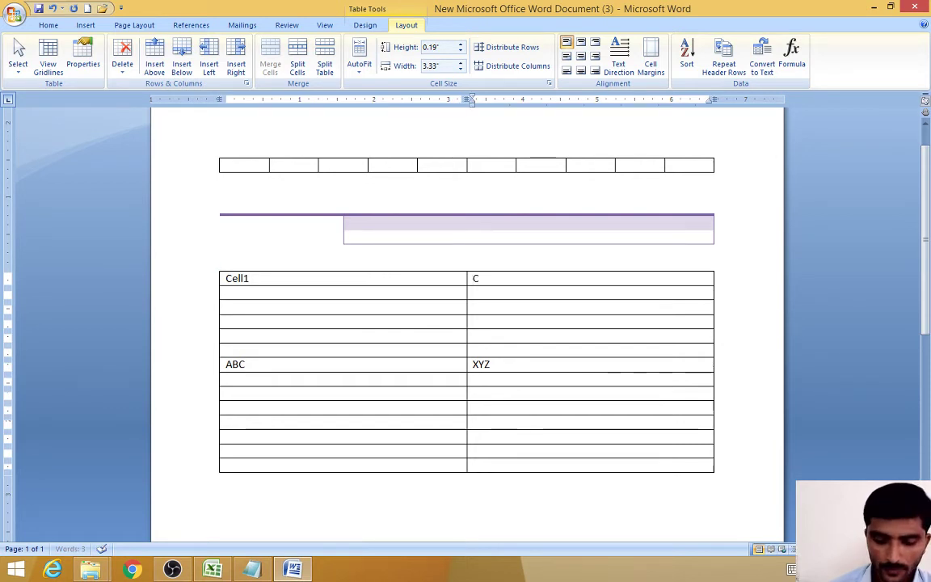
left_click(339, 295)
type("Cll")
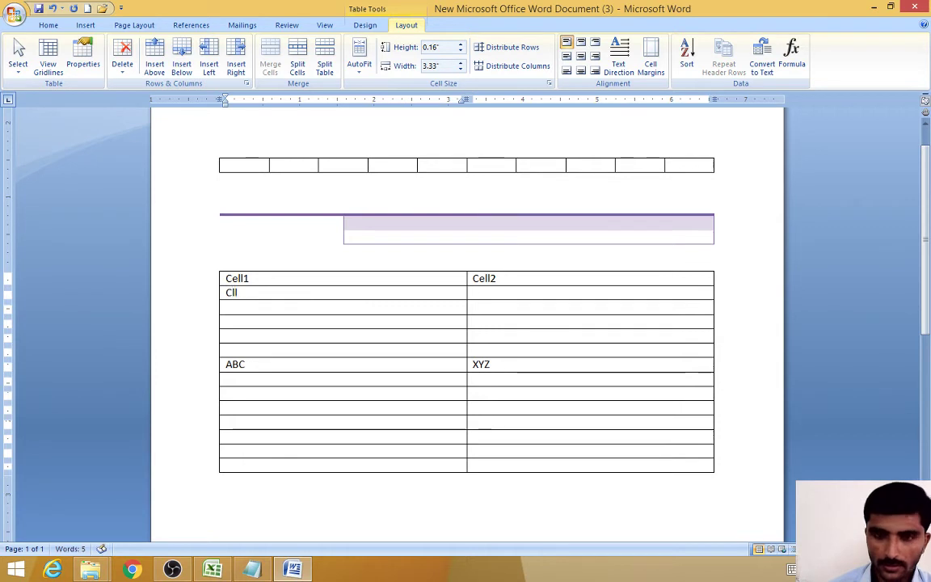
key("BackSpace")
key("BackSpace")
type("Cell")
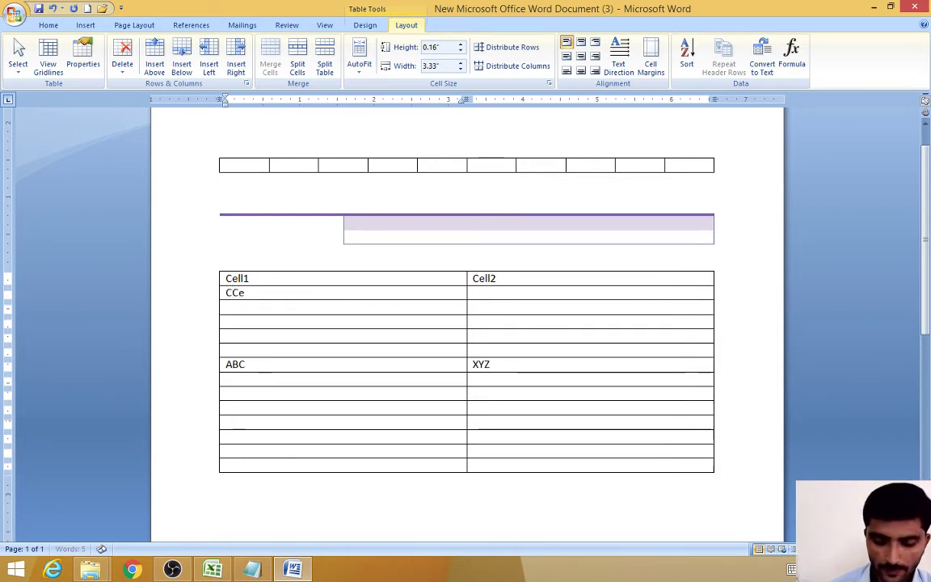
key("BackSpace")
key("BackSpace")
key("BackSpace")
key("BackSpace")
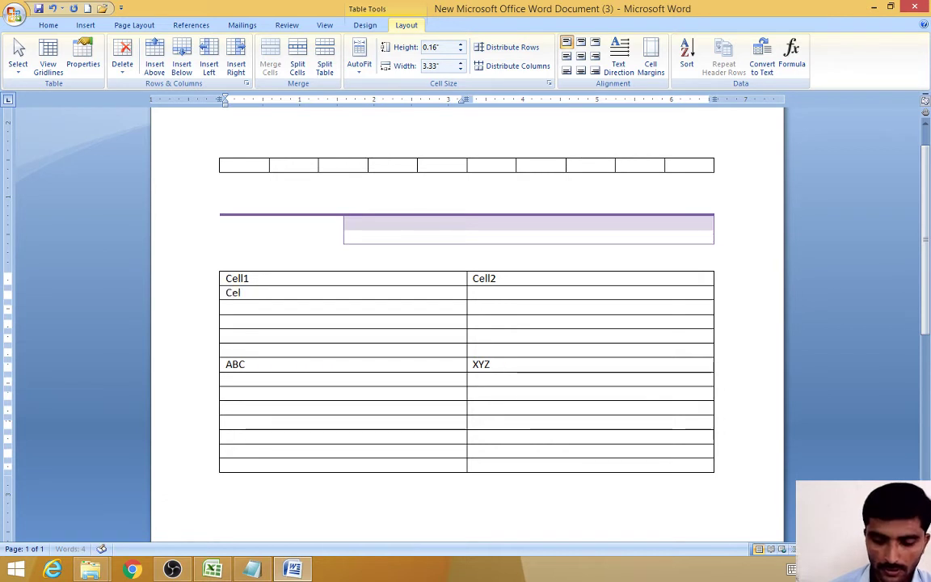
left_click(482, 297)
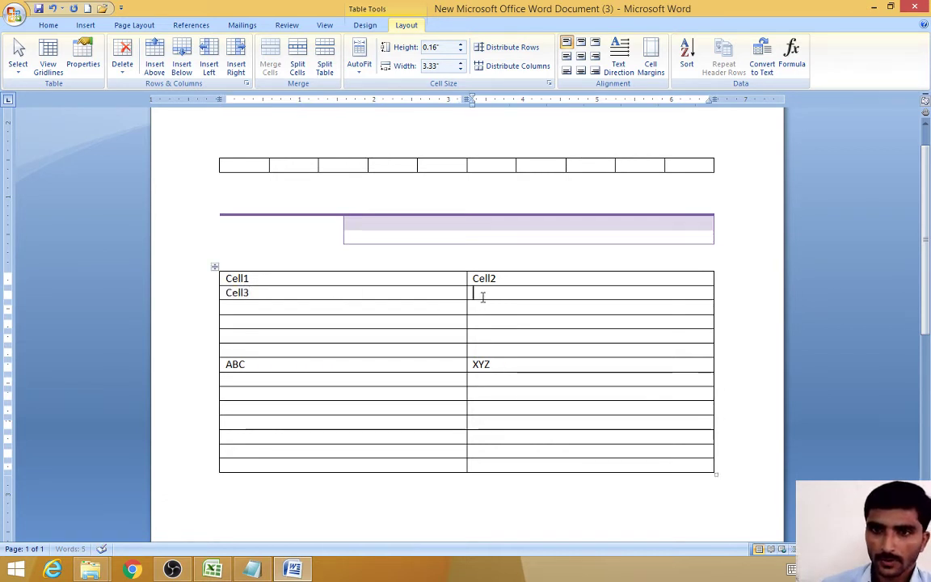
type("Cell")
type("4")
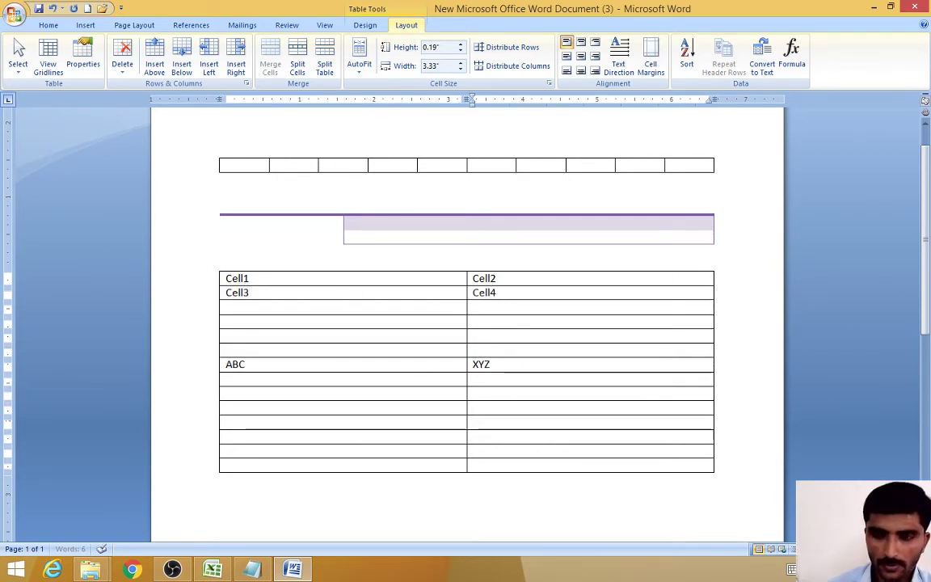
scroll(482, 297, "up", 1)
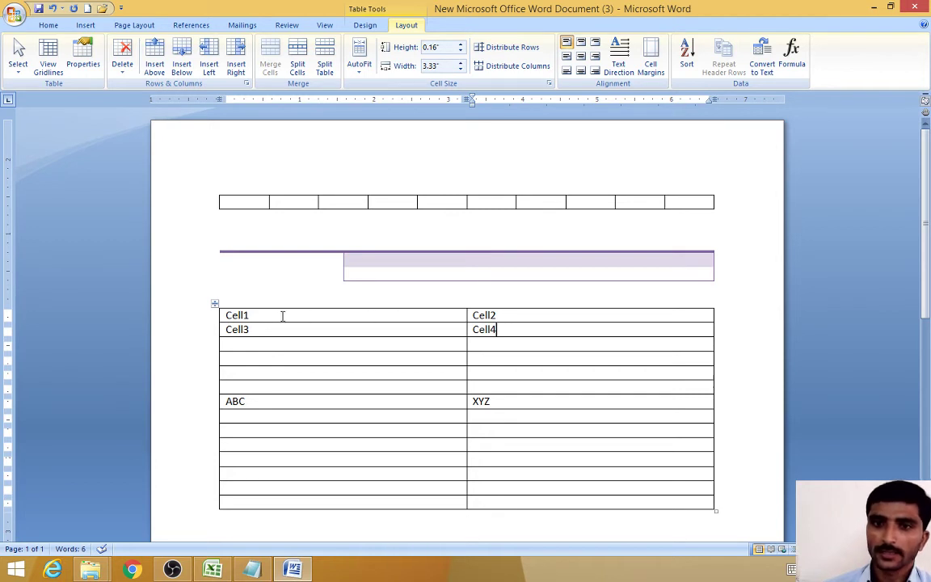
Shift the middle column border left, then select the first and second columns
left_click_drag(467, 315, 438, 309)
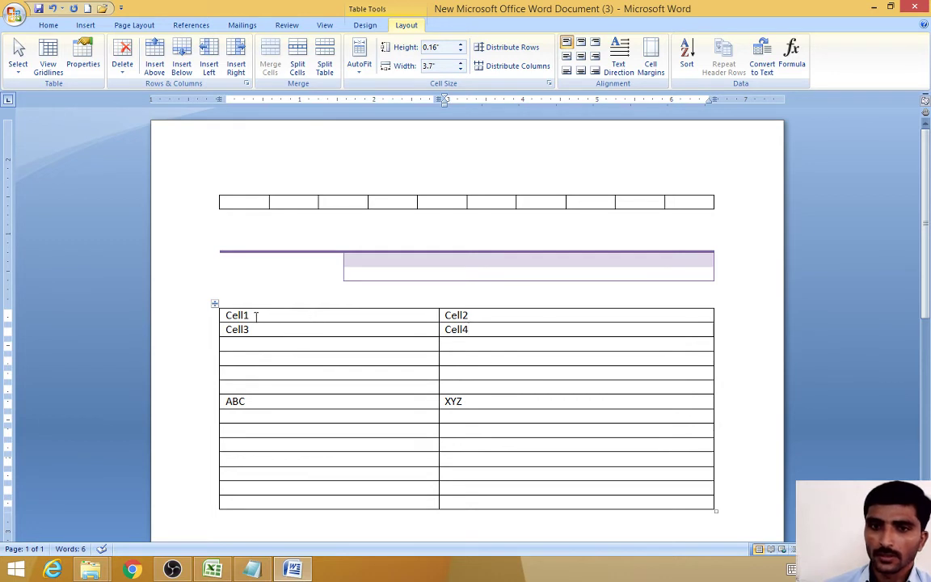
left_click_drag(256, 343, 347, 414)
left_click_drag(390, 318, 386, 501)
left_click_drag(526, 320, 533, 503)
Select the Cell1/Cell2 row, the Cell3/Cell4 row and then the first column
left_click_drag(234, 316, 538, 314)
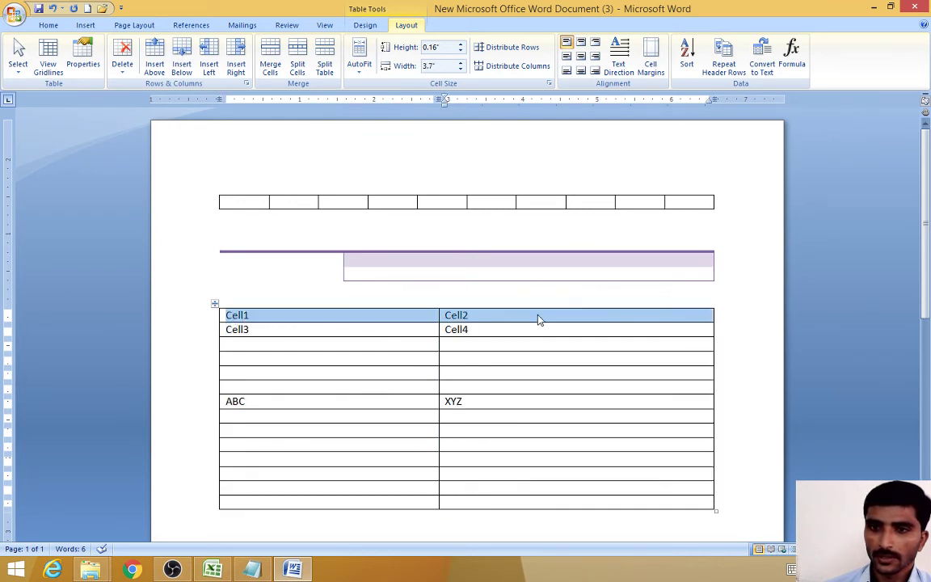
left_click(263, 331)
left_click_drag(263, 330, 476, 332)
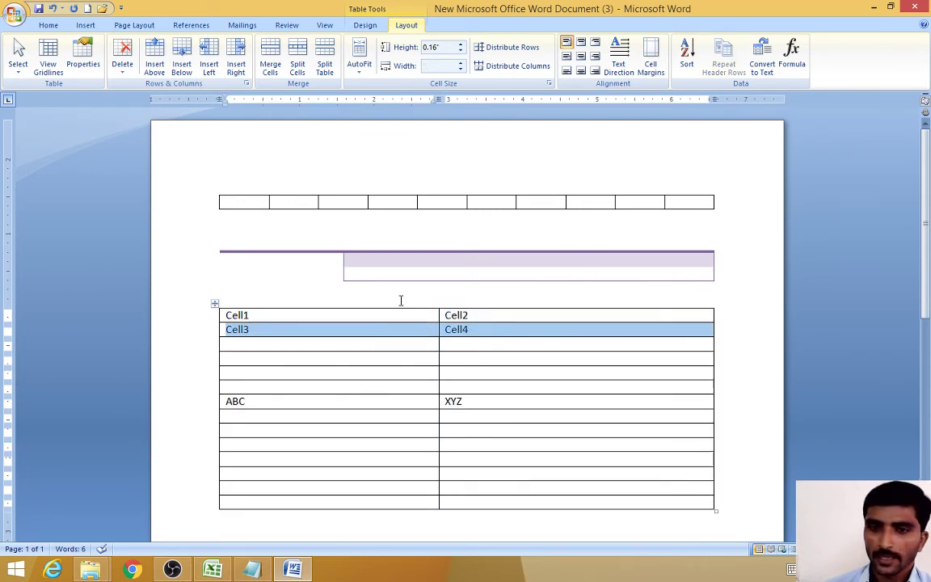
left_click(292, 307)
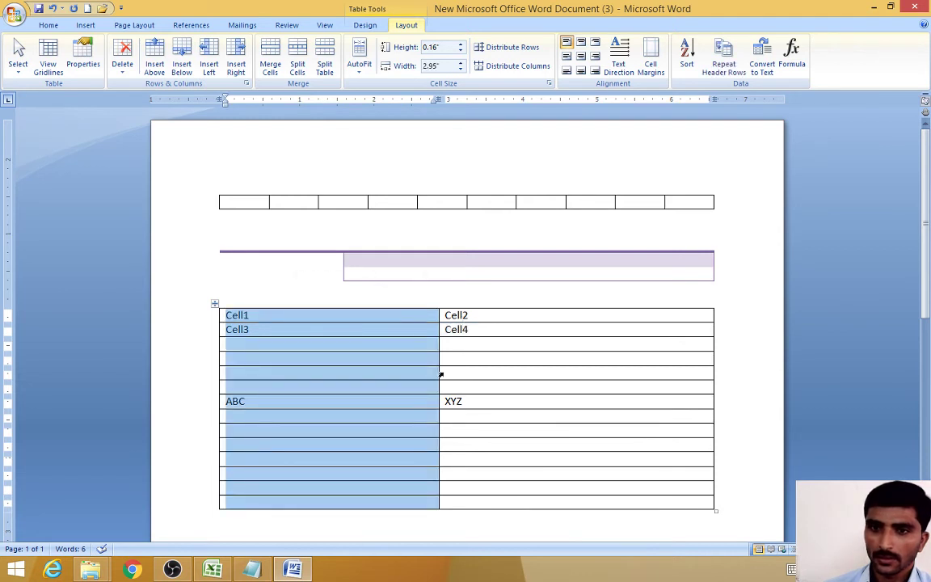
left_click(481, 341)
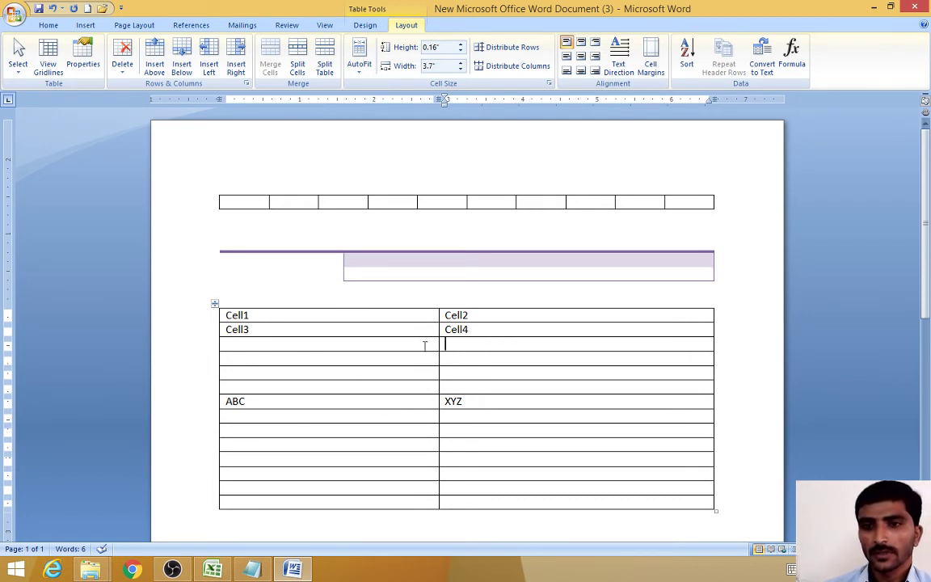
Narrow both columns by dragging their borders left, then select the whole Cell2 column
left_click_drag(438, 329, 314, 332)
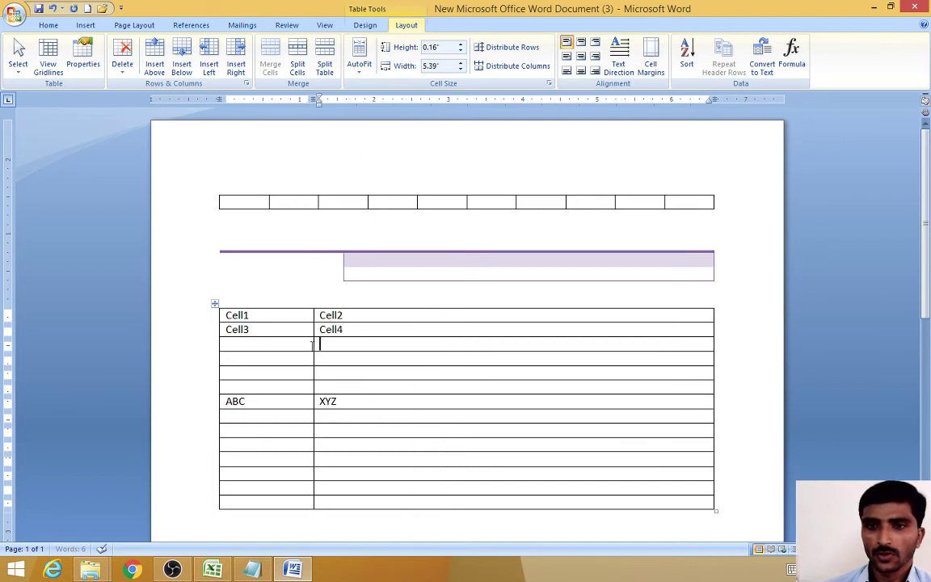
left_click_drag(713, 320, 402, 340)
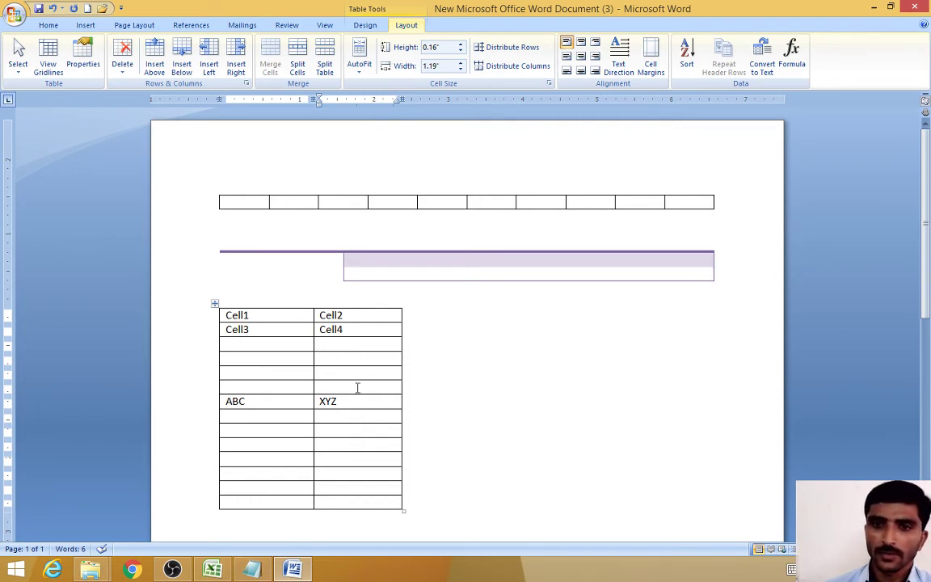
left_click(396, 313)
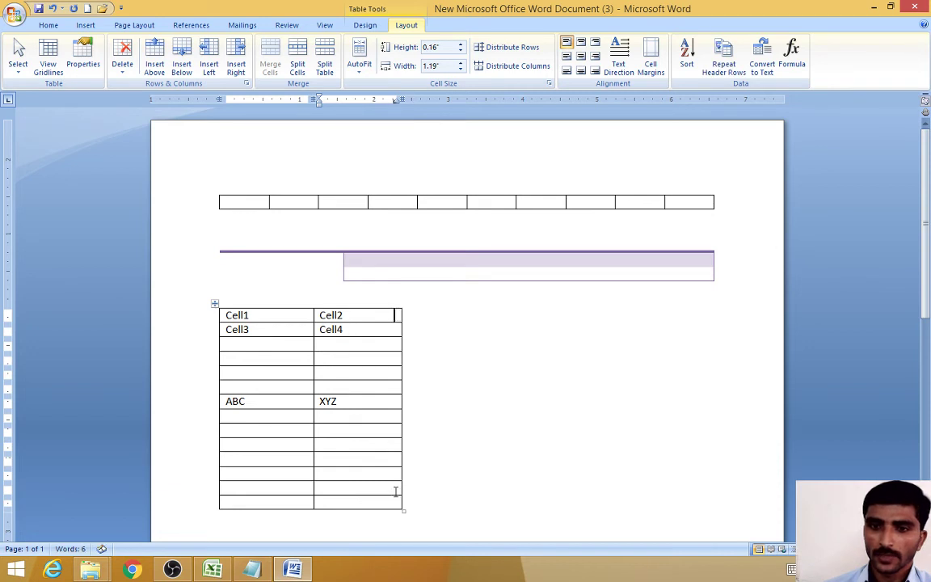
left_click_drag(361, 320, 370, 519)
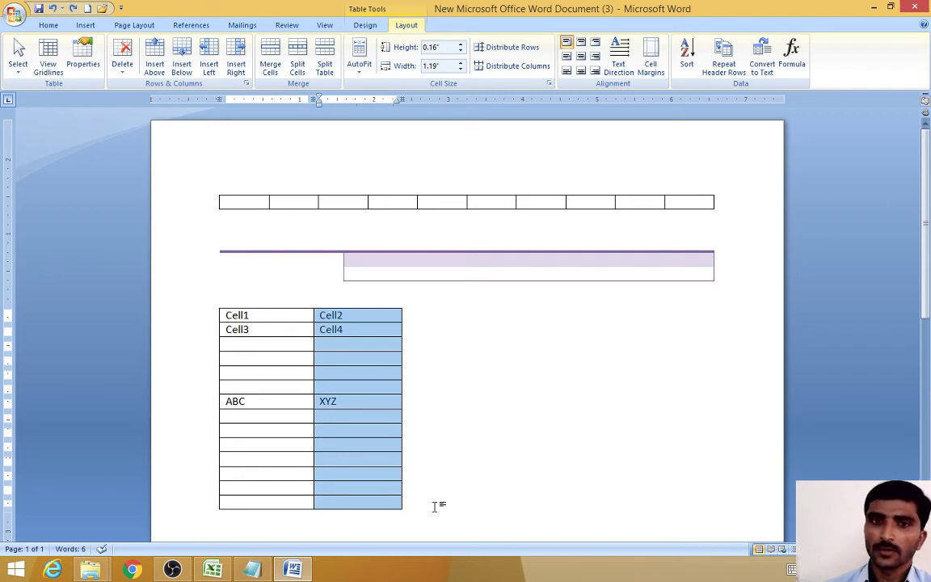
Insert a blank column to the right and another to the left of the Cell2 column
left_click(236, 58)
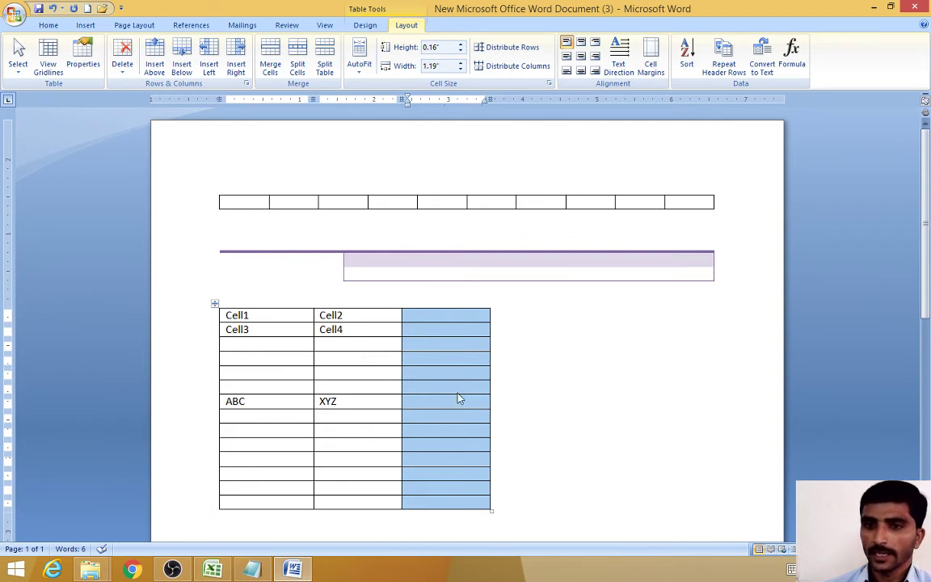
left_click_drag(364, 315, 381, 504)
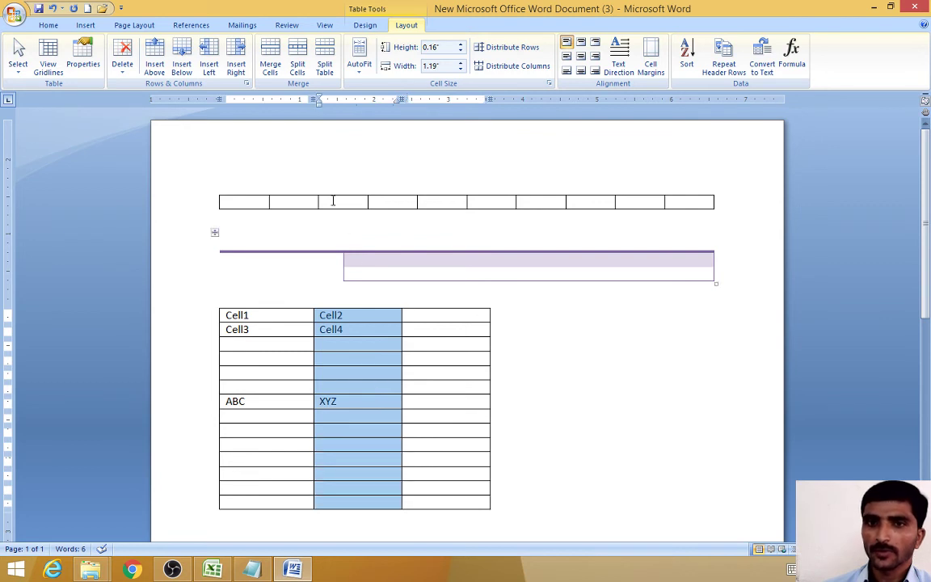
left_click(208, 65)
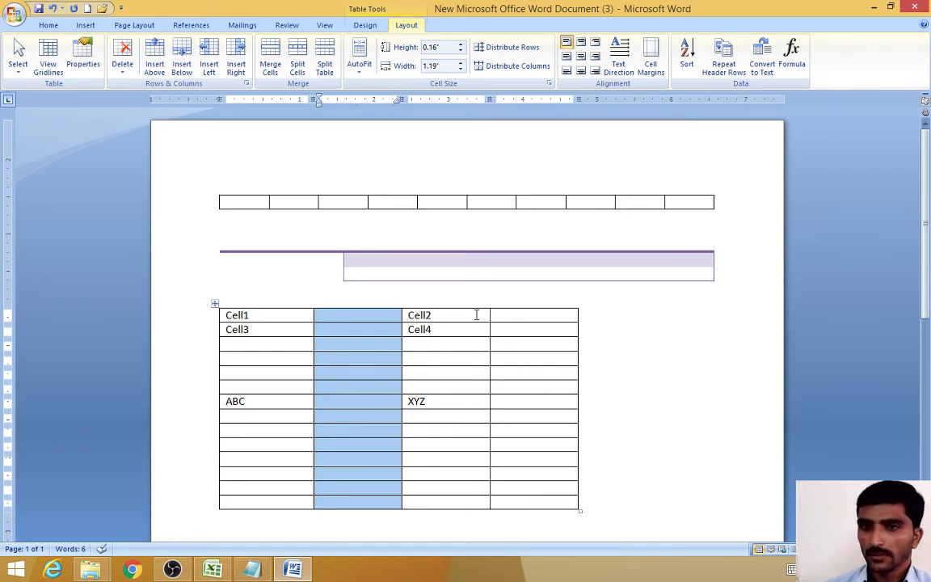
Select the whole table, then Cell1 and its new neighbour, to check the four columns
left_click(440, 327)
left_click_drag(246, 321, 553, 496)
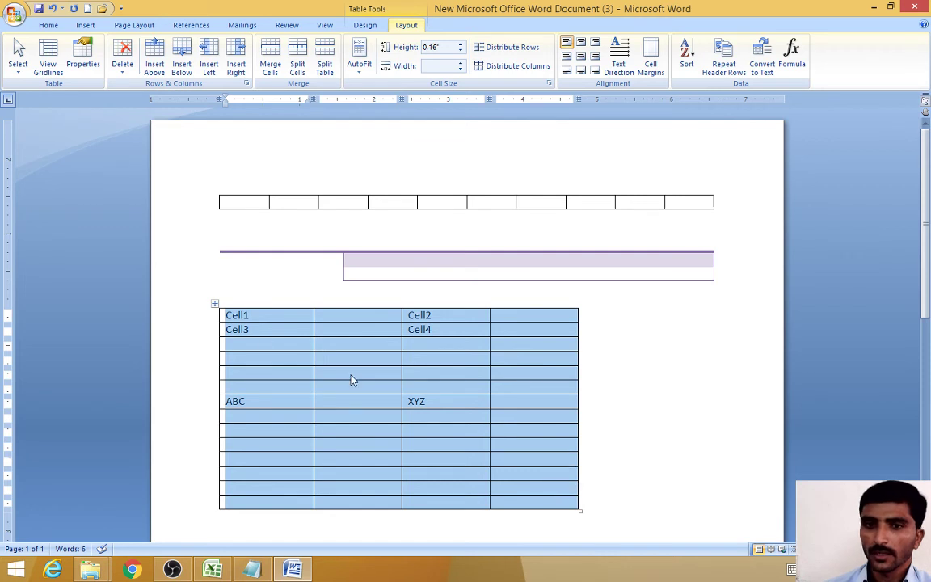
left_click(251, 315)
left_click_drag(277, 314, 332, 320)
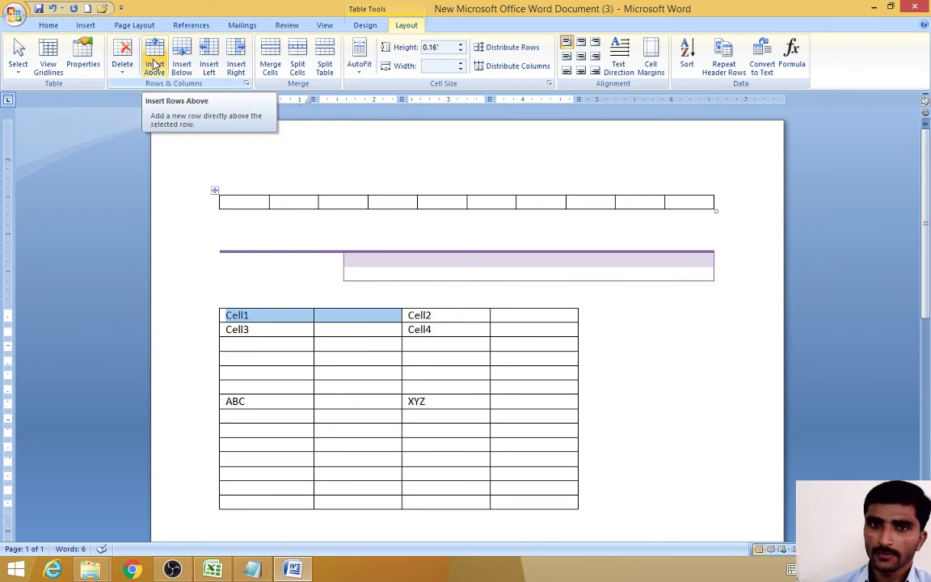
Review the table's fourth and second columns, then bring the Notepad outline of table topics forward
left_click(259, 328)
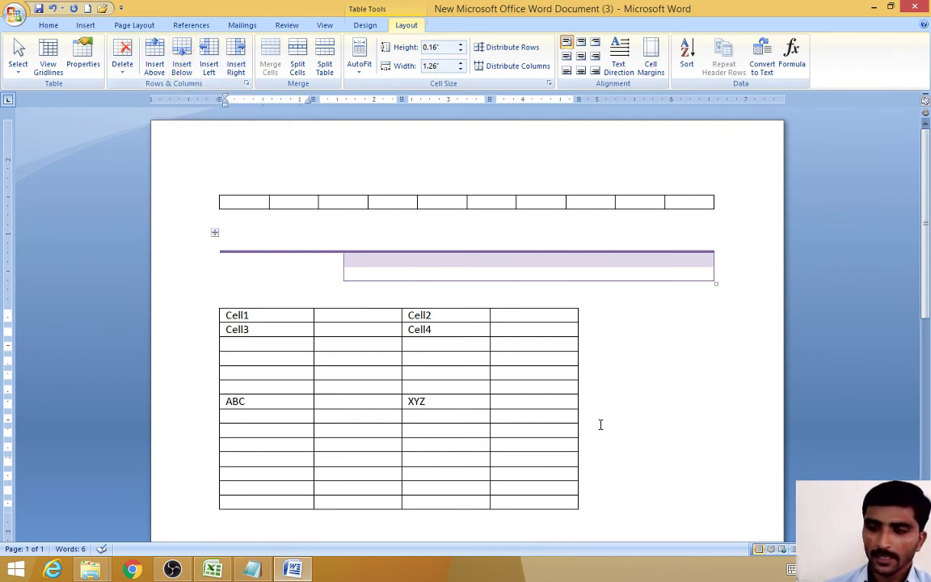
left_click(439, 316)
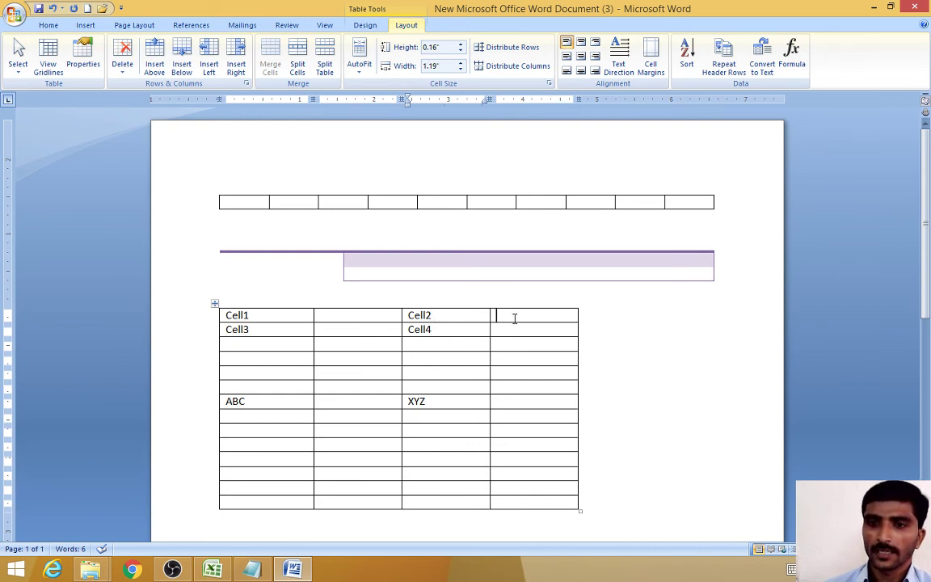
left_click_drag(509, 316, 523, 507)
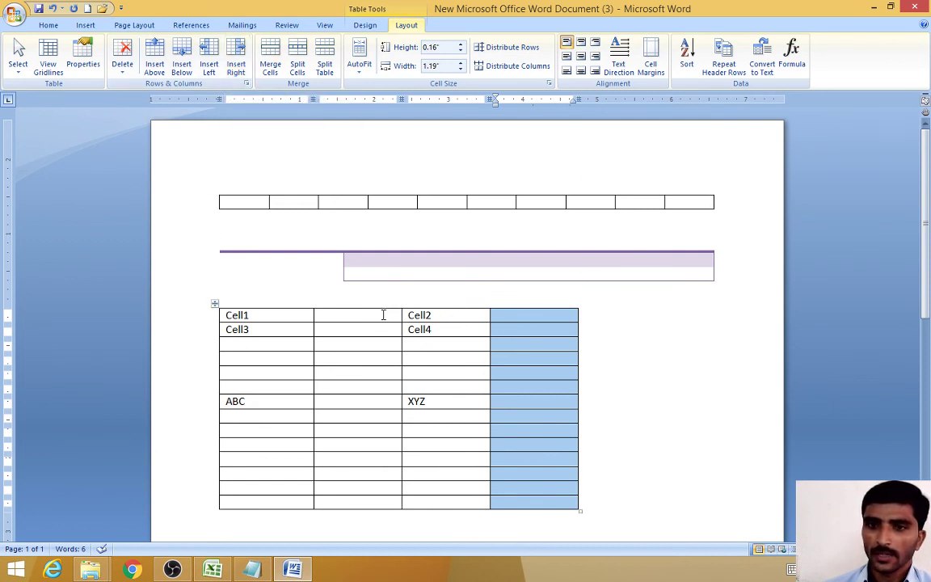
left_click_drag(360, 316, 352, 519)
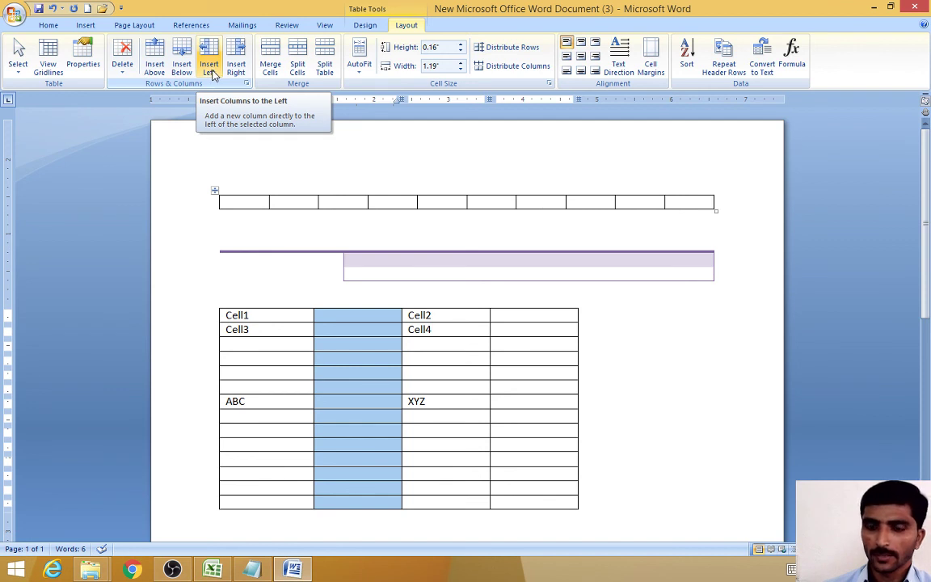
left_click(627, 473)
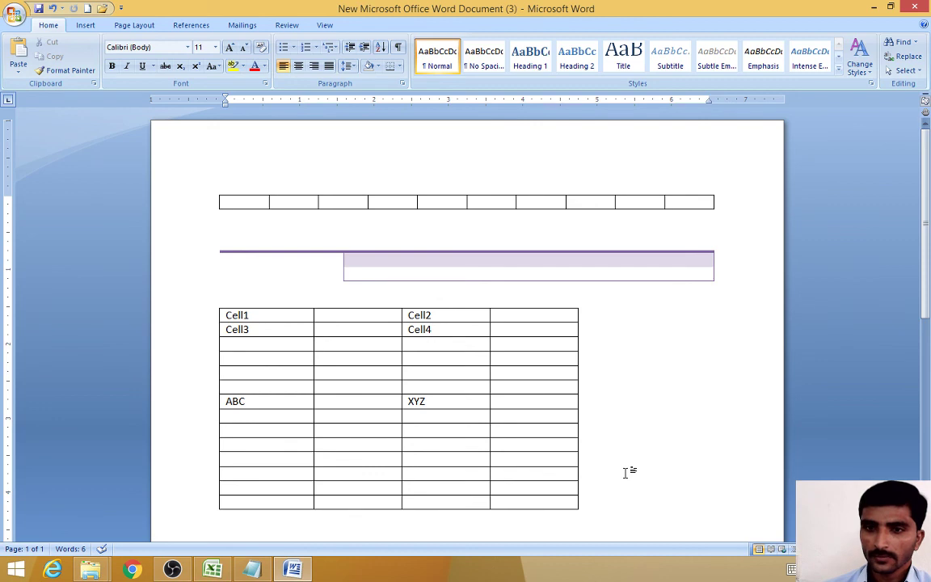
left_click(252, 570)
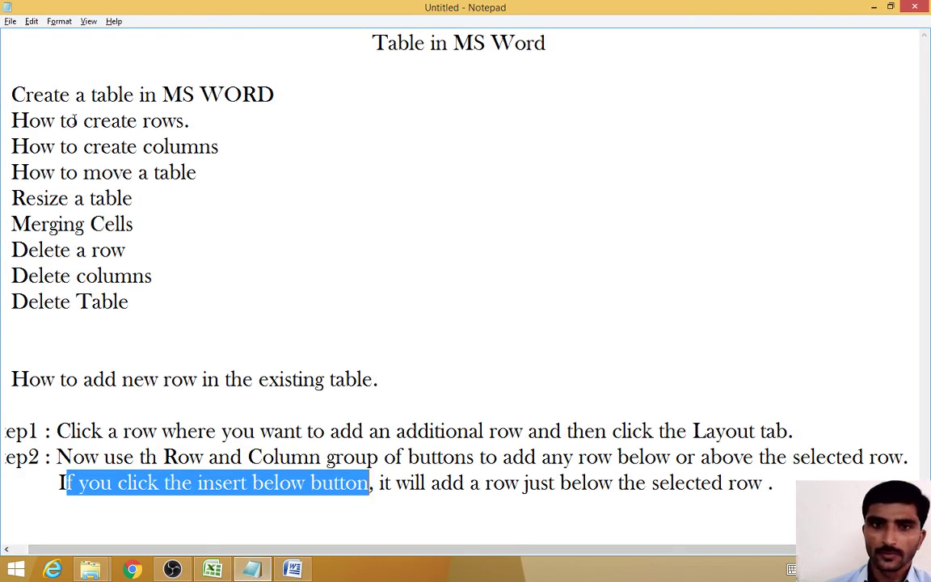
left_click_drag(82, 120, 239, 142)
left_click(239, 187)
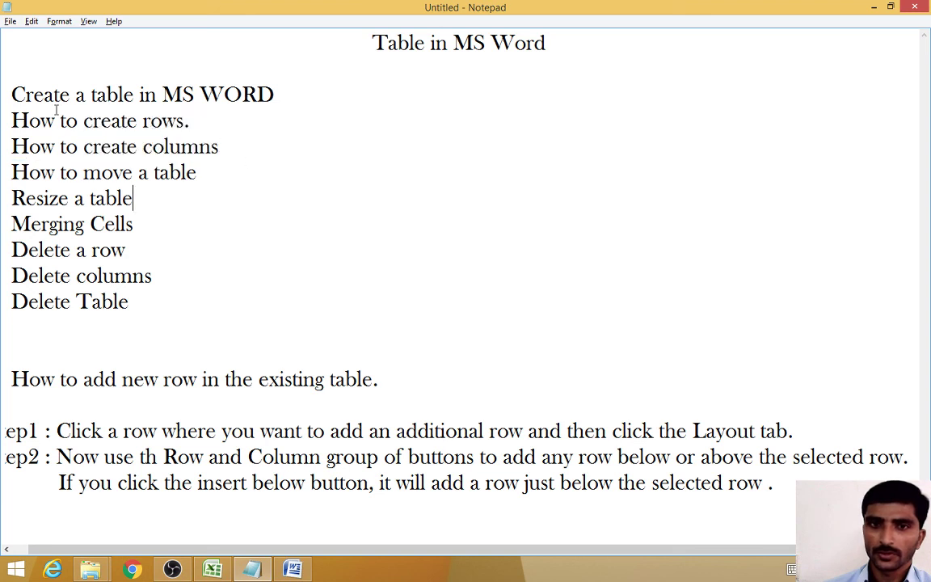
left_click_drag(18, 120, 225, 146)
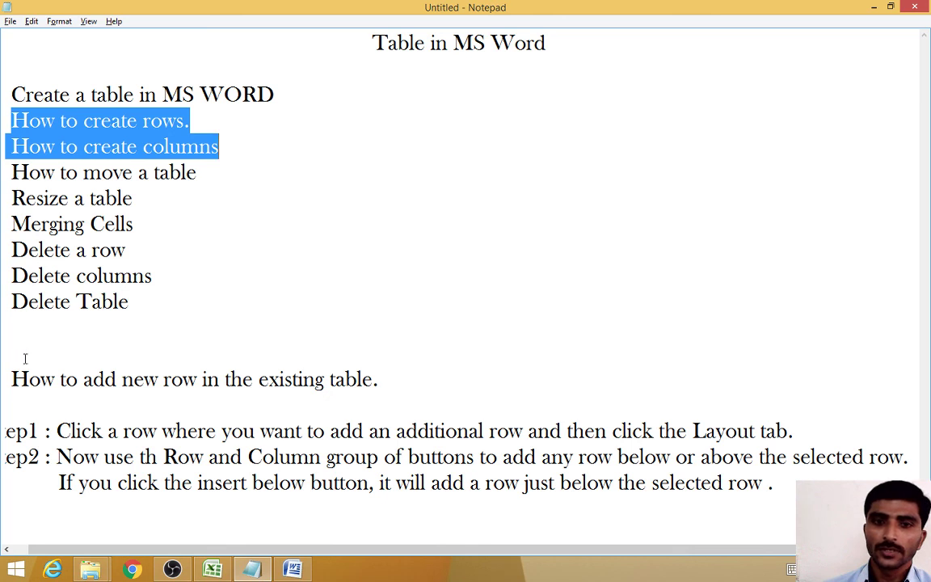
left_click(12, 275)
key("shift+Right")
key("shift+Right")
key("shift+Right")
key("shift+Right")
key("shift+Right")
key("shift+Right")
key("shift+Right")
key("shift+Right")
key("shift+Right")
key("shift+Right")
key("shift+Right")
key("shift+Right")
key("shift+Right")
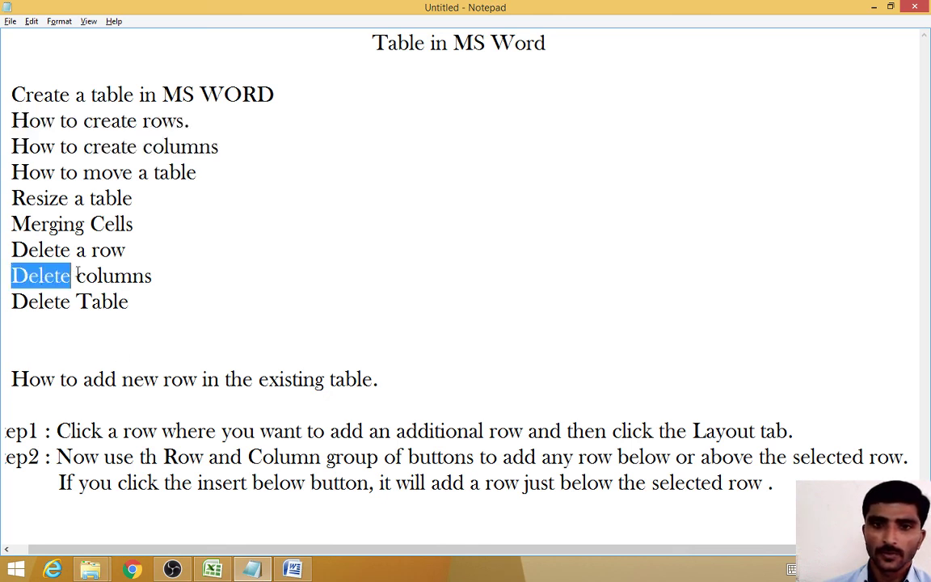
left_click_drag(12, 250, 155, 242)
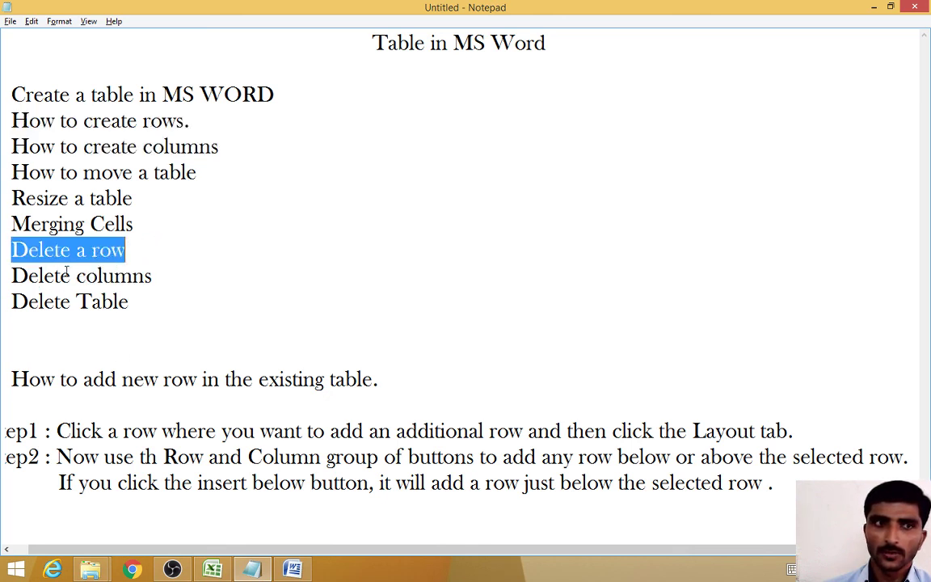
left_click_drag(15, 275, 167, 271)
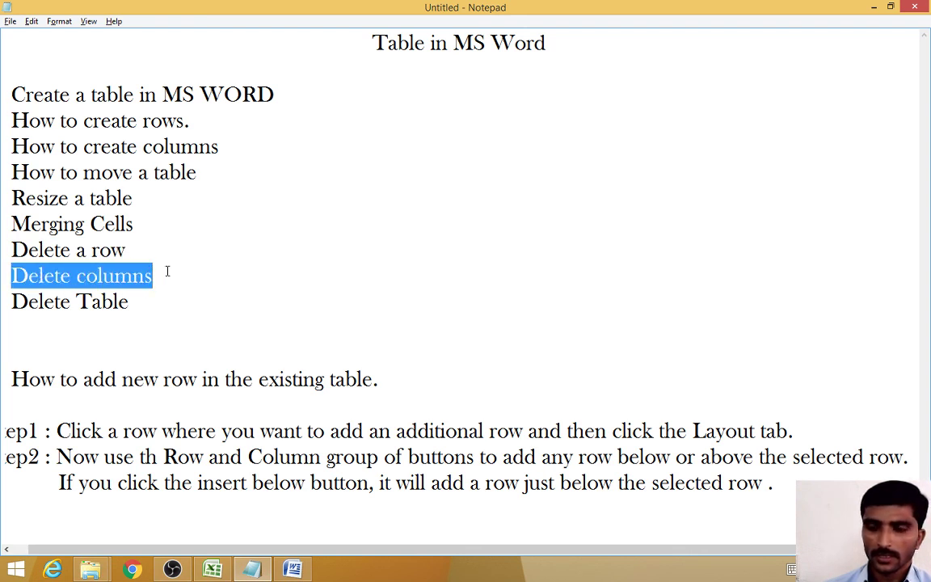
left_click_drag(15, 250, 165, 281)
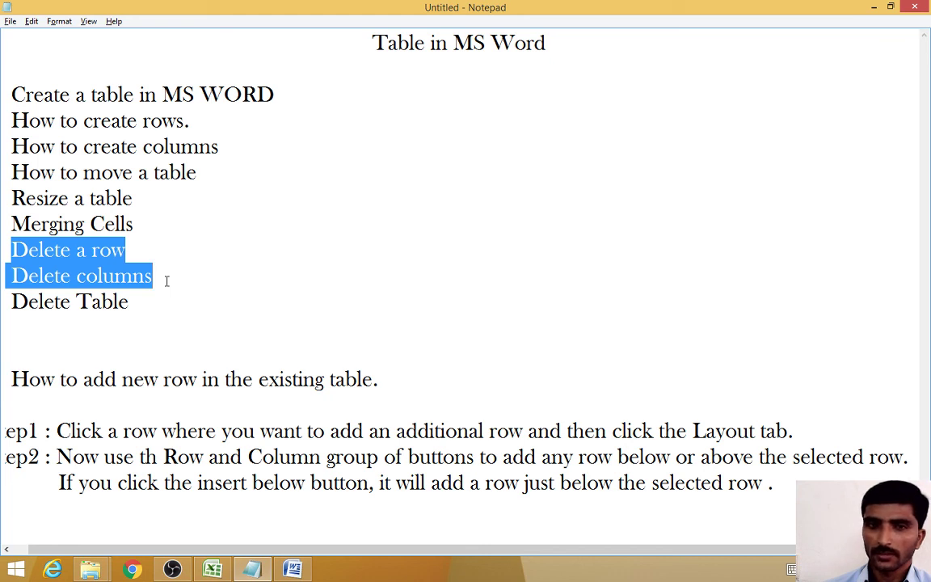
left_click(14, 242)
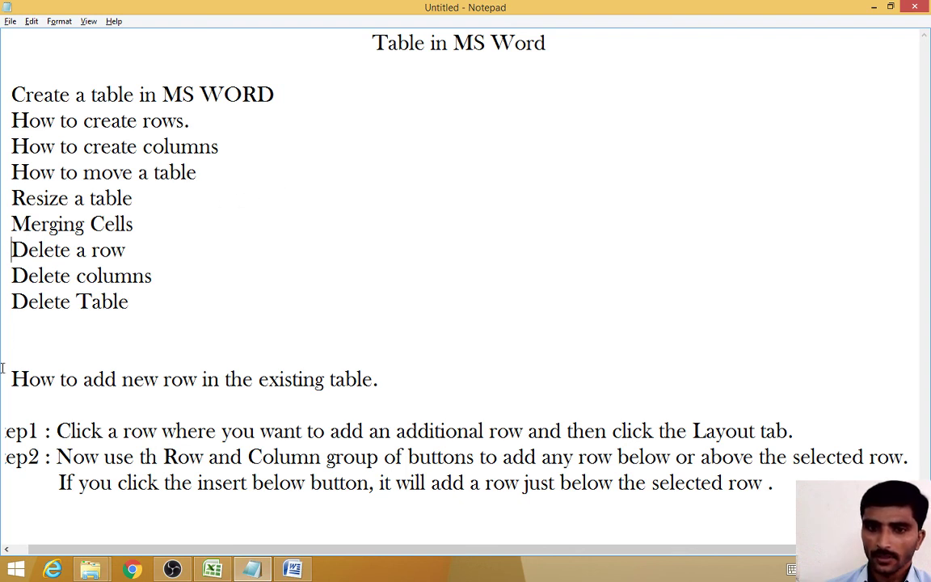
scroll(244, 501, "left", 1)
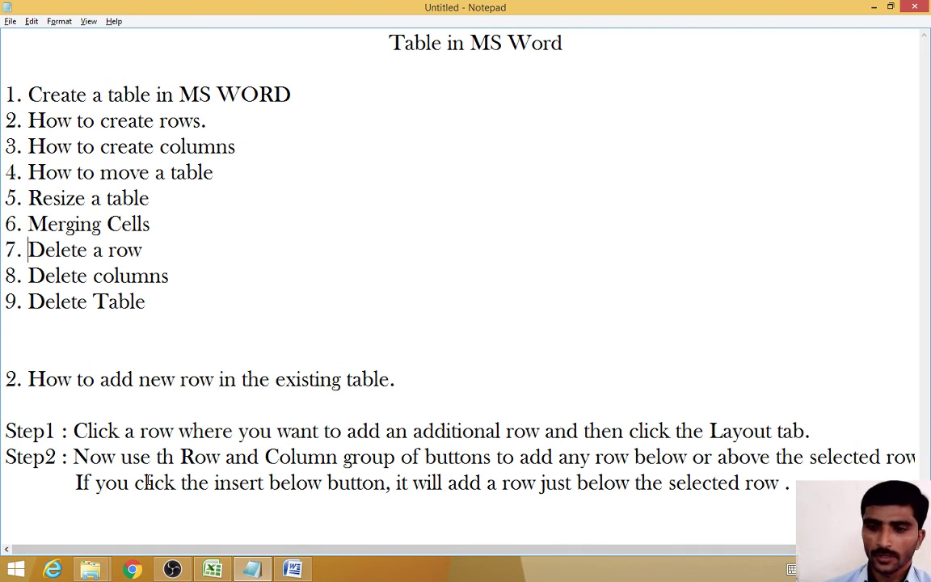
left_click_drag(28, 120, 247, 149)
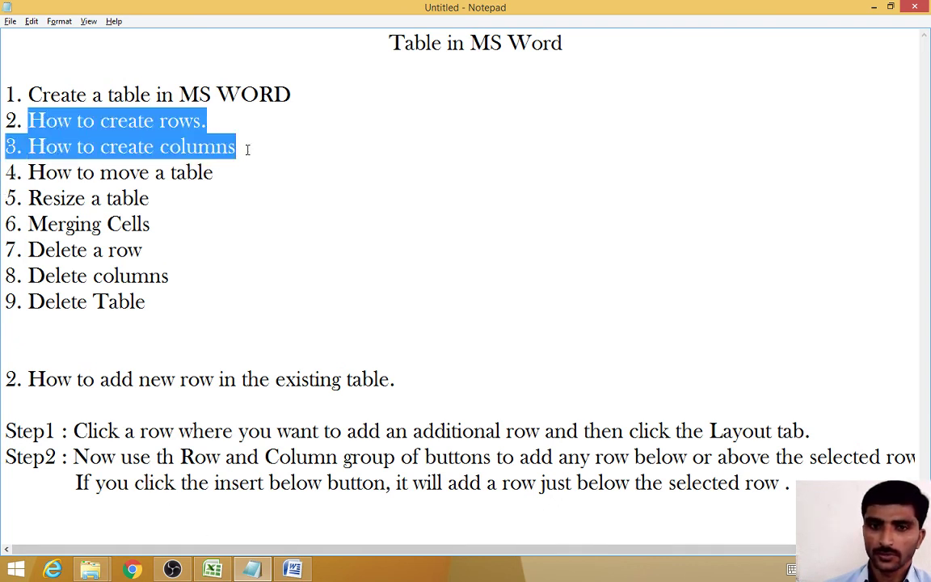
left_click_drag(28, 250, 169, 277)
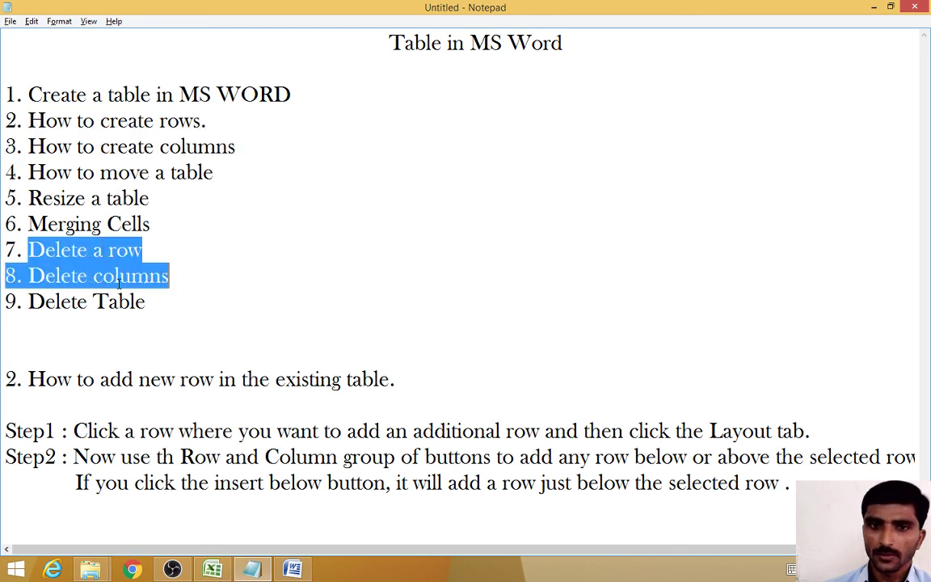